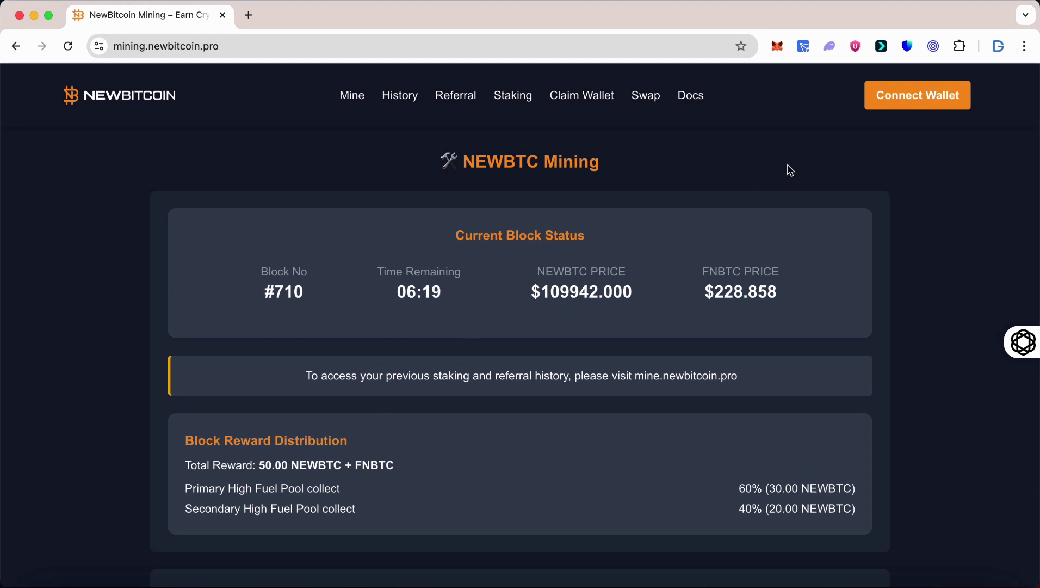
Connect a MetaMask wallet to NewBitcoin Mining and approve the account connection in MetaMask.
{"action": "left_click", "coordinate": [909, 106]}
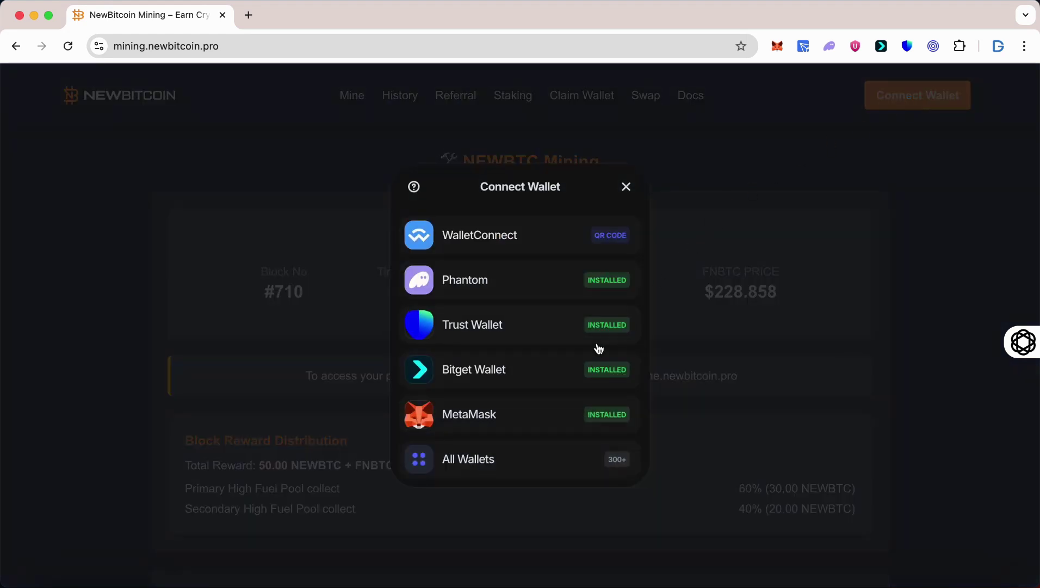
{"action": "left_click", "coordinate": [499, 416]}
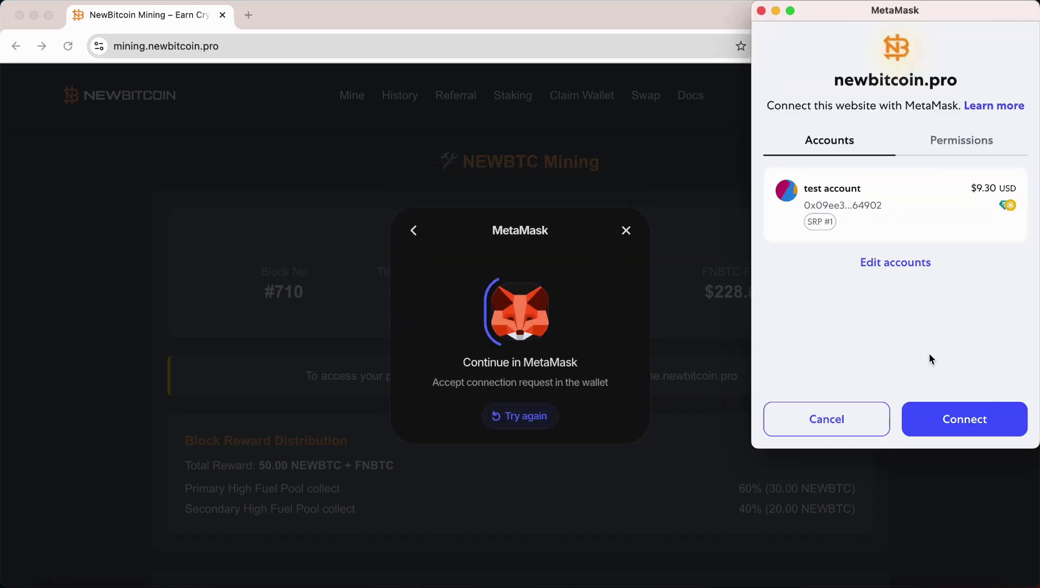
{"action": "left_click", "coordinate": [967, 419]}
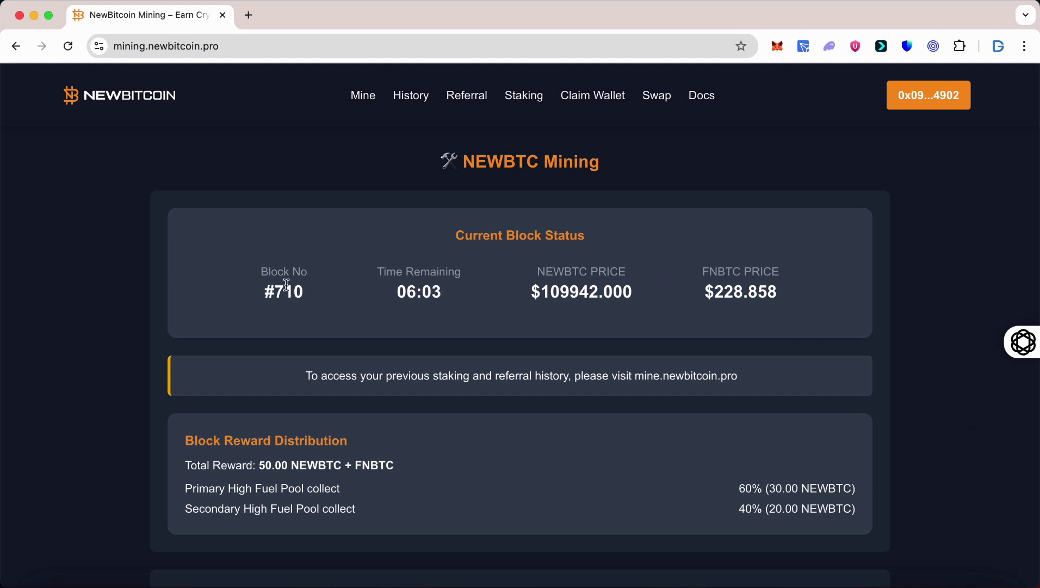
{"action": "triple_click", "coordinate": [521, 163]}
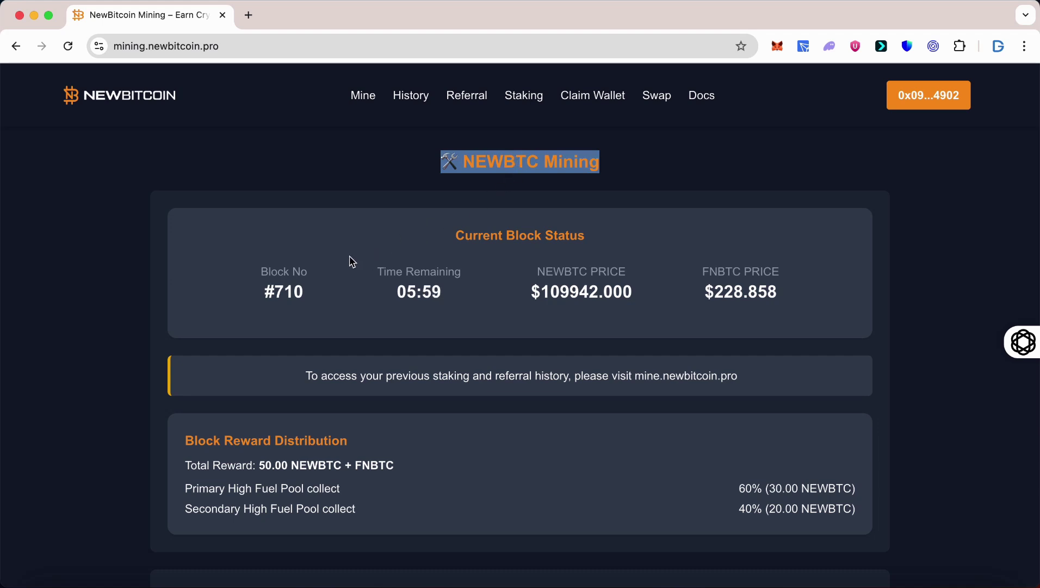
{"action": "double_click", "coordinate": [287, 293]}
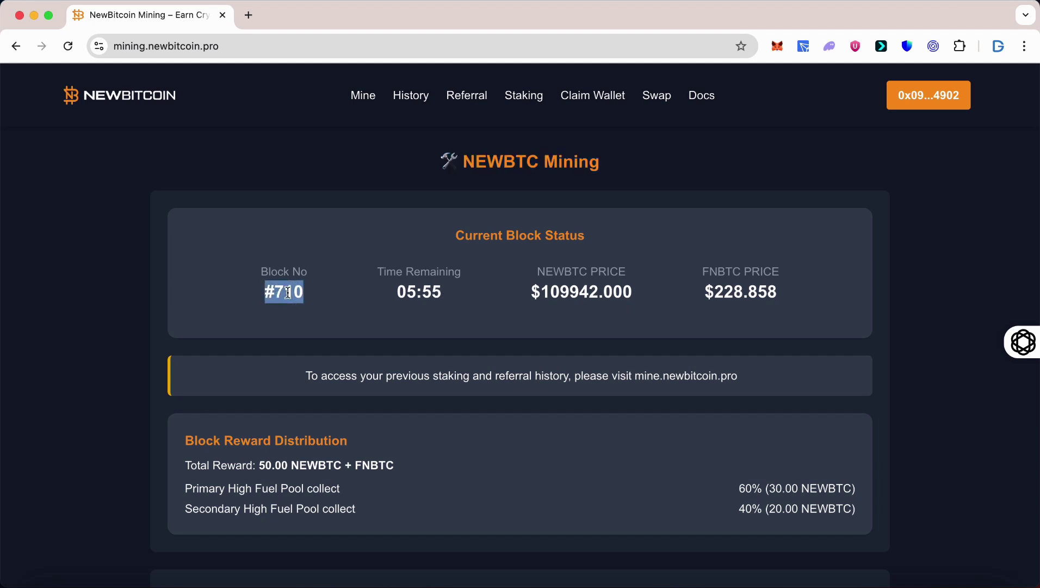
{"action": "double_click", "coordinate": [418, 292]}
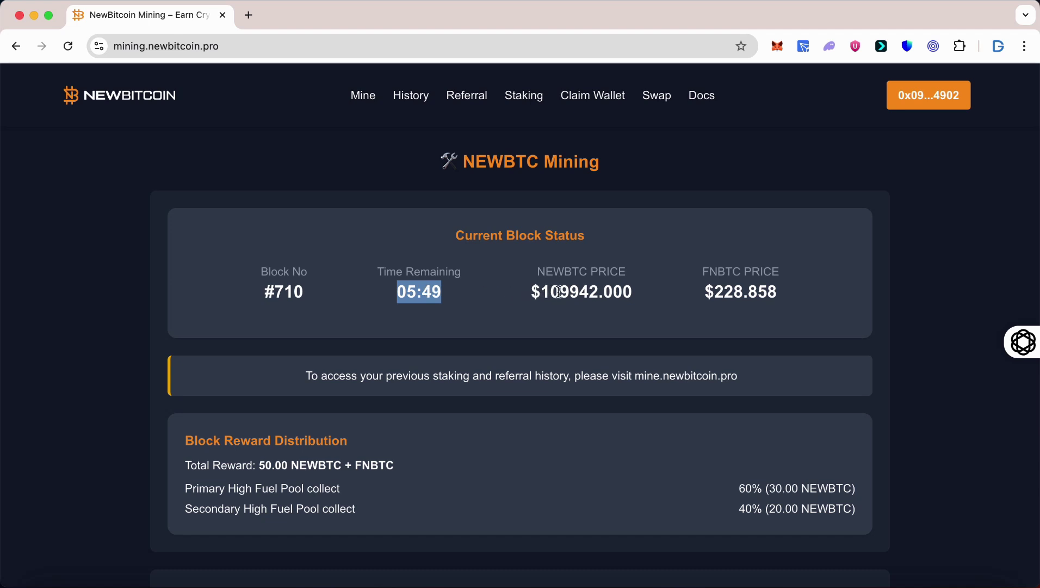
{"action": "double_click", "coordinate": [558, 292]}
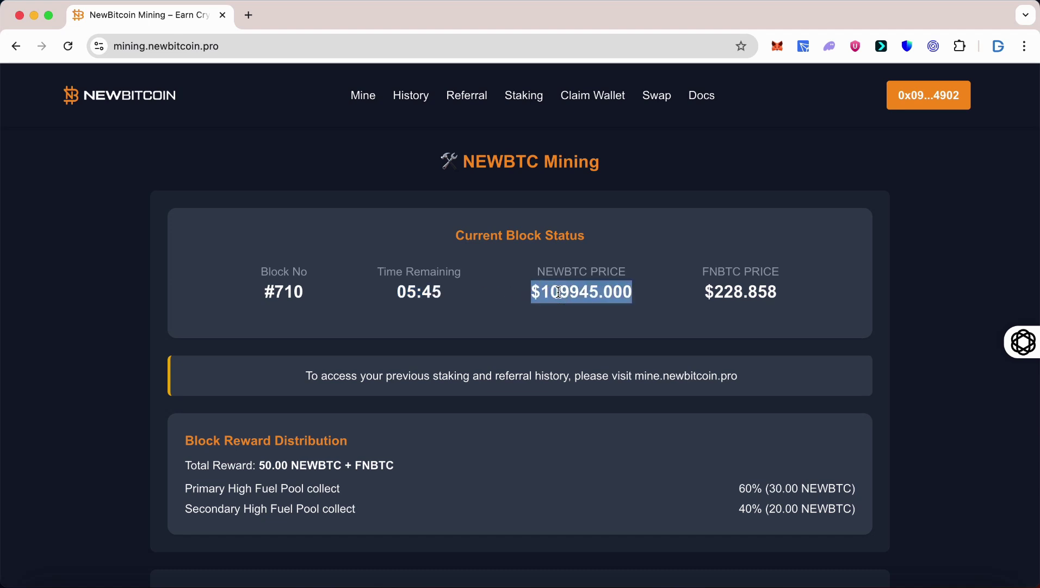
{"action": "double_click", "coordinate": [713, 294]}
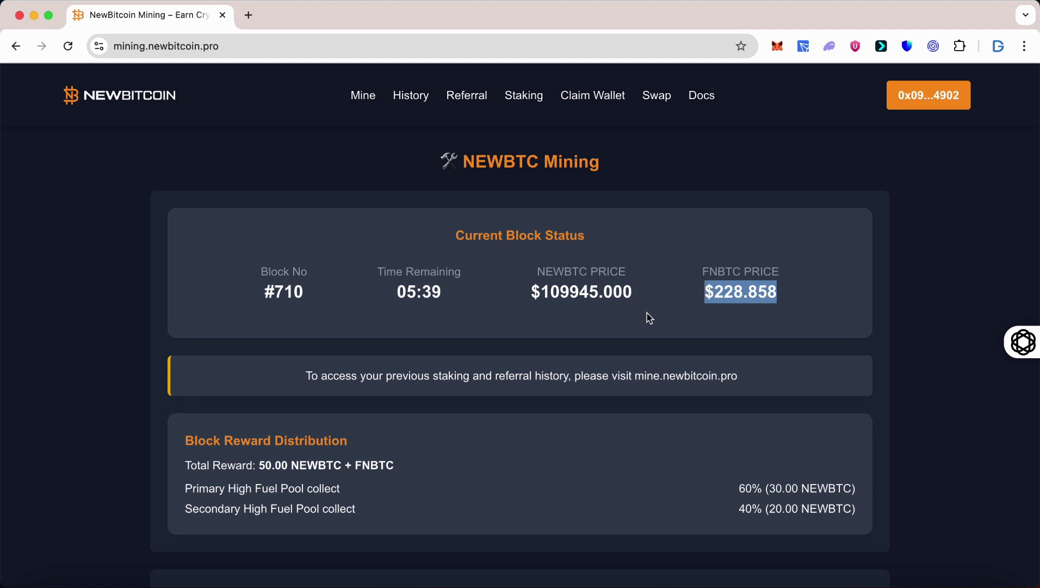
{"action": "scroll", "coordinate": [649, 317], "scroll_direction": "down", "scroll_amount": 4}
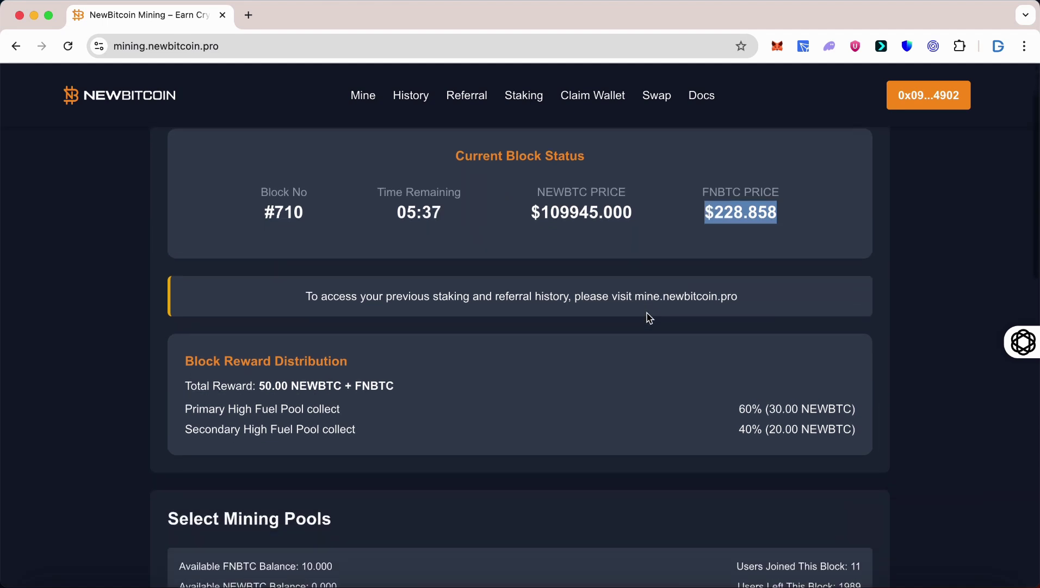
{"action": "scroll", "coordinate": [650, 318], "scroll_direction": "down", "scroll_amount": 1}
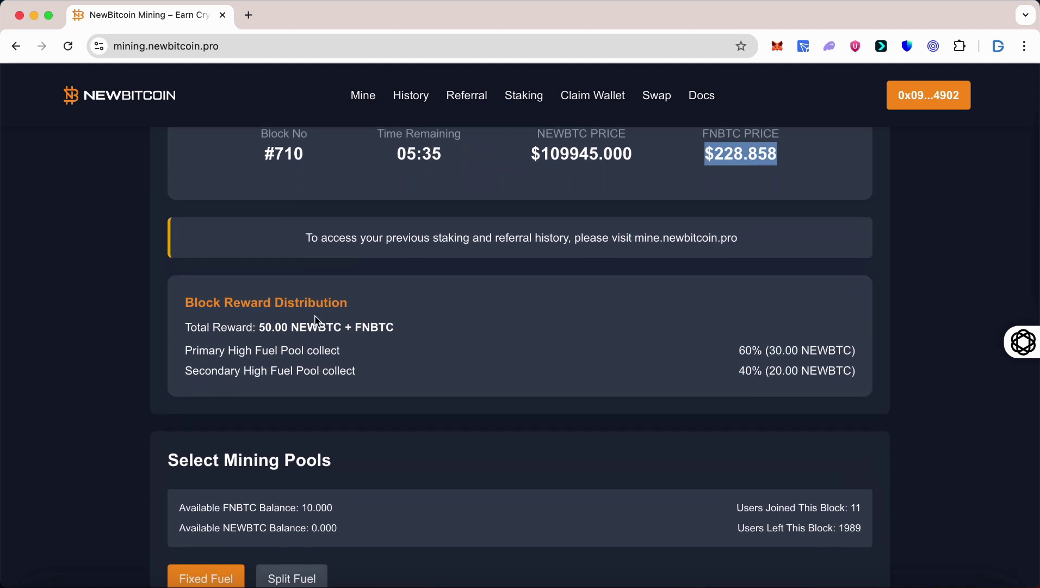
{"action": "triple_click", "coordinate": [278, 302]}
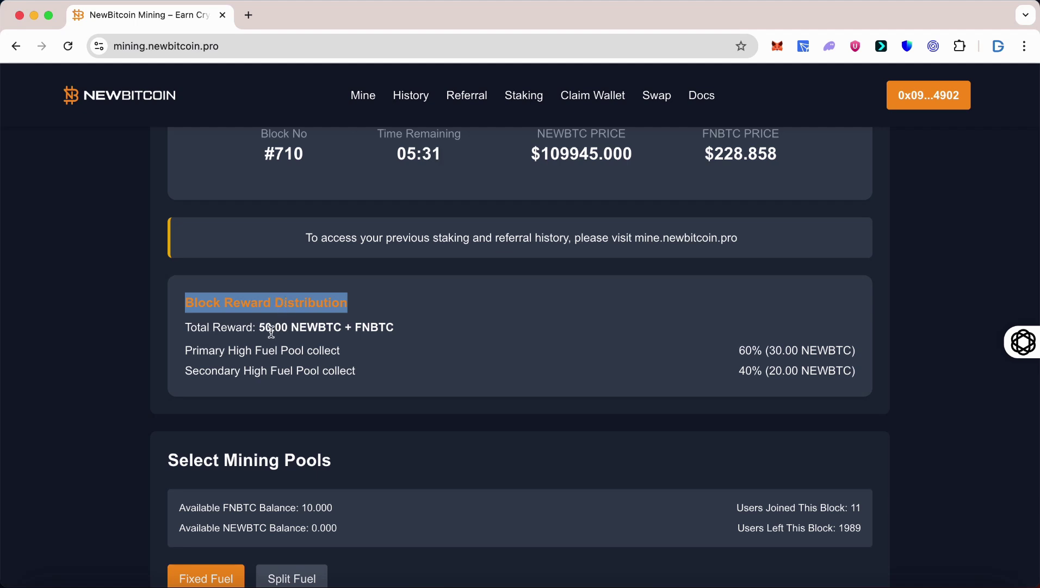
{"action": "double_click", "coordinate": [275, 326]}
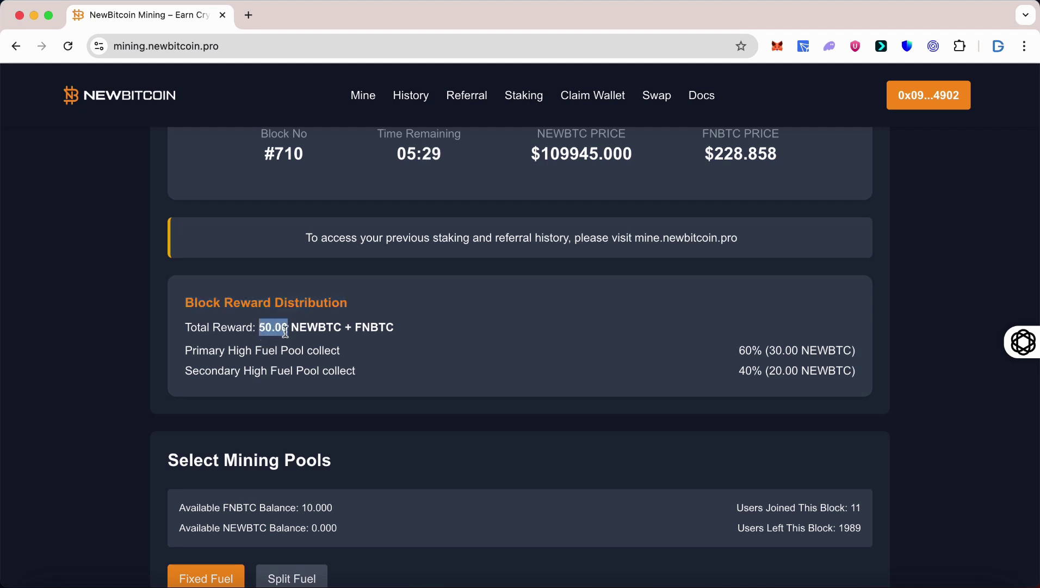
{"action": "double_click", "coordinate": [310, 327]}
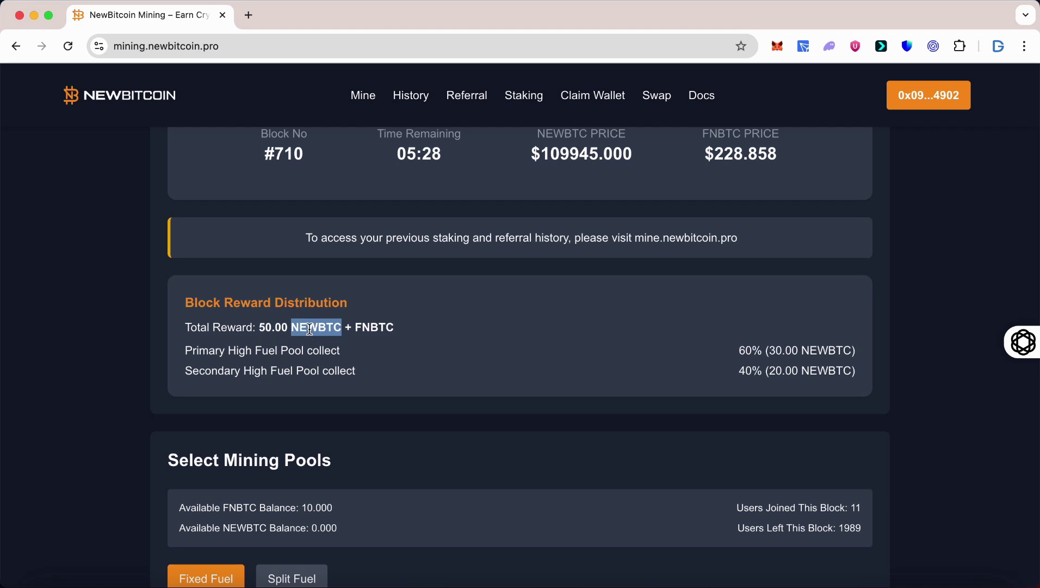
{"action": "left_click", "coordinate": [366, 328]}
{"action": "double_click", "coordinate": [366, 329]}
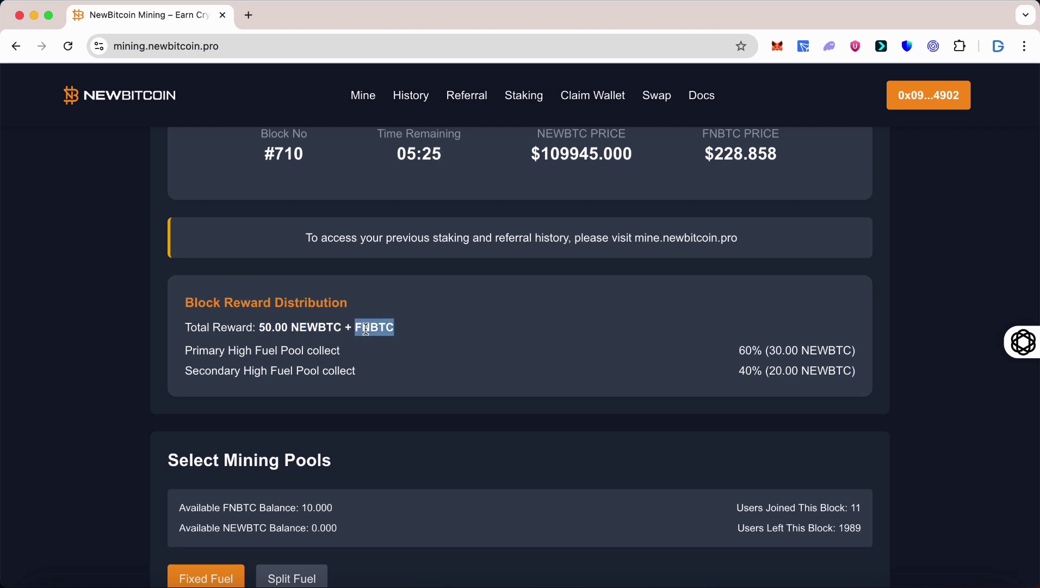
{"action": "double_click", "coordinate": [783, 350]}
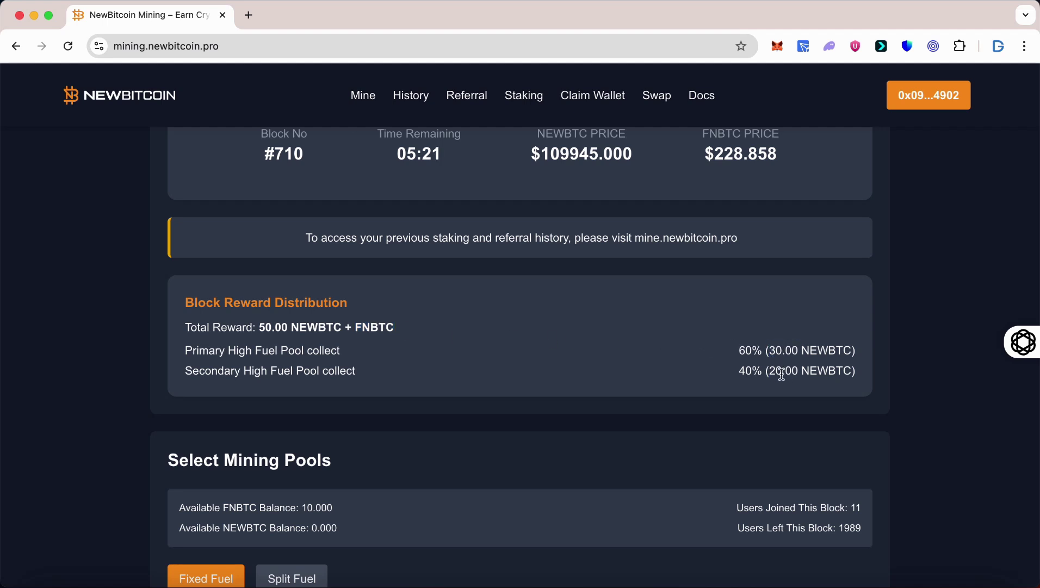
{"action": "double_click", "coordinate": [782, 372]}
{"action": "left_click", "coordinate": [651, 407]}
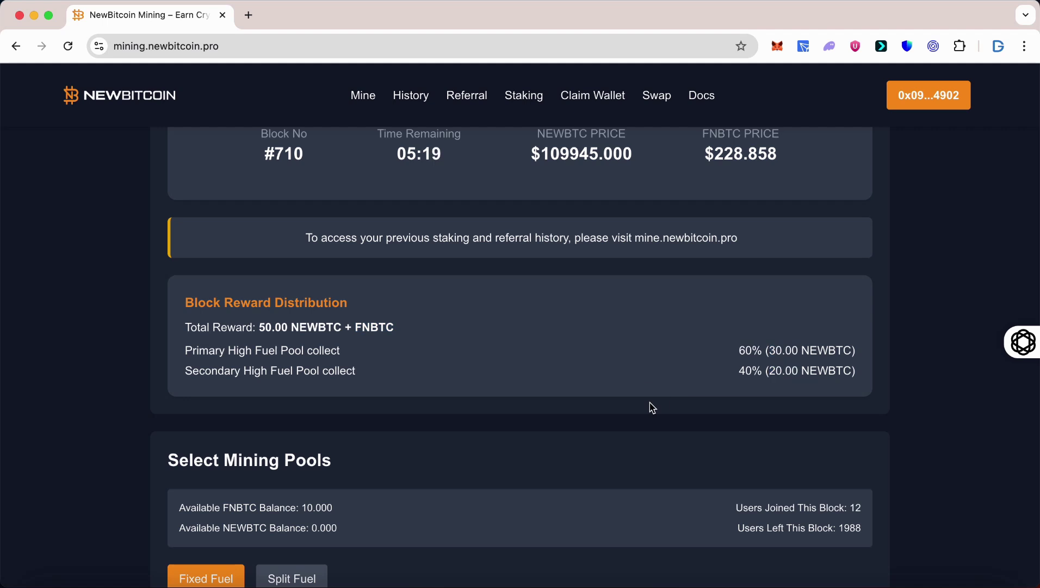
{"action": "scroll", "coordinate": [651, 408], "scroll_direction": "down", "scroll_amount": 2}
{"action": "scroll", "coordinate": [651, 407], "scroll_direction": "down", "scroll_amount": 2}
{"action": "scroll", "coordinate": [651, 407], "scroll_direction": "down", "scroll_amount": 2}
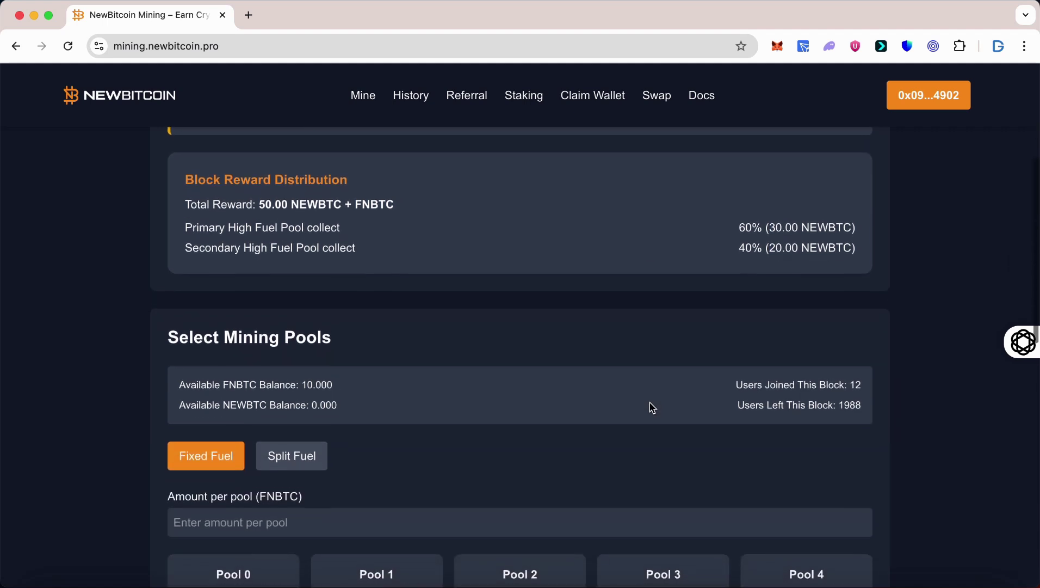
{"action": "scroll", "coordinate": [646, 406], "scroll_direction": "down", "scroll_amount": 2}
{"action": "scroll", "coordinate": [642, 403], "scroll_direction": "down", "scroll_amount": 1}
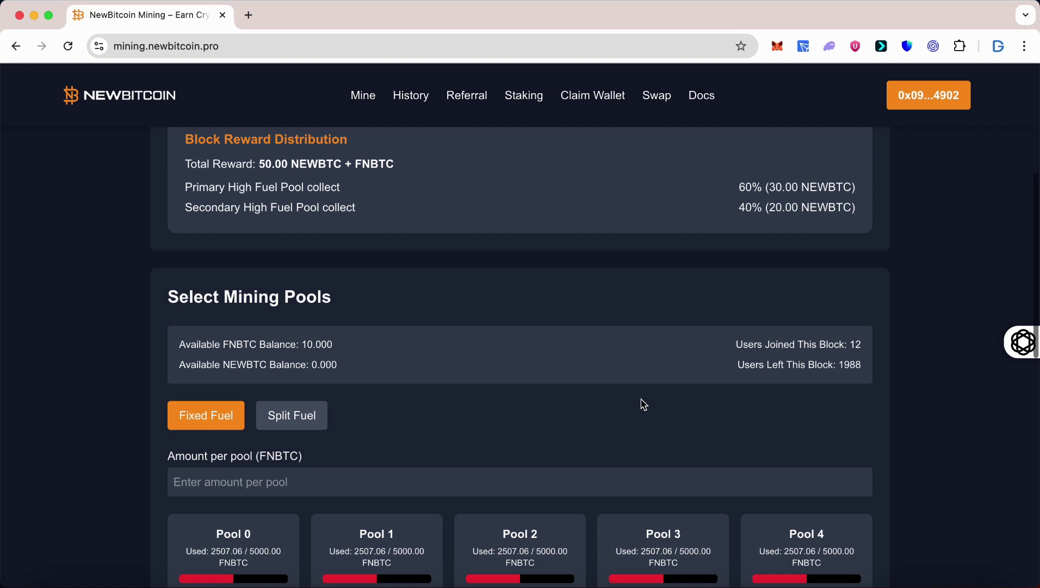
{"action": "double_click", "coordinate": [246, 345]}
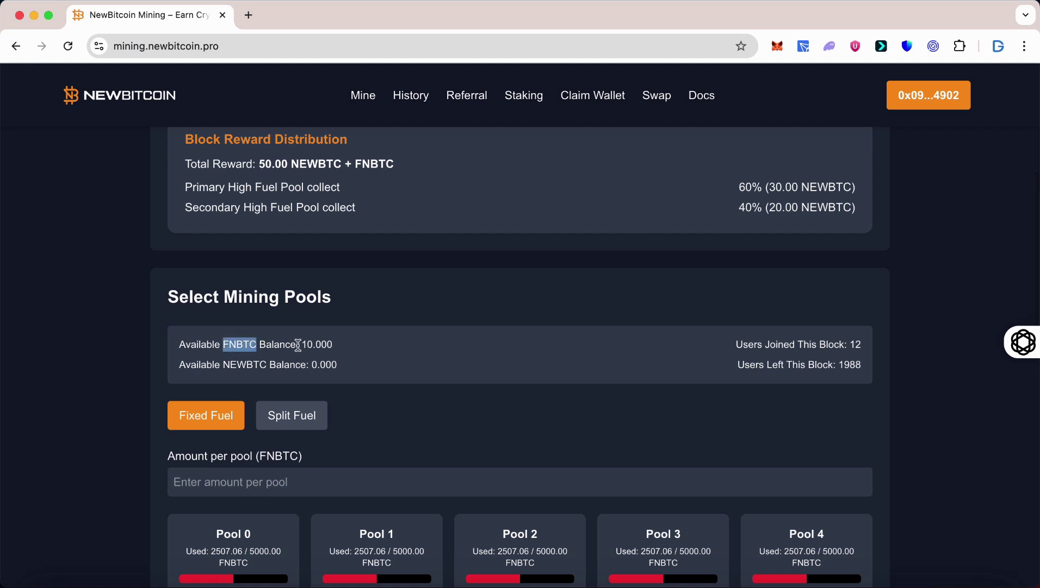
{"action": "triple_click", "coordinate": [313, 344]}
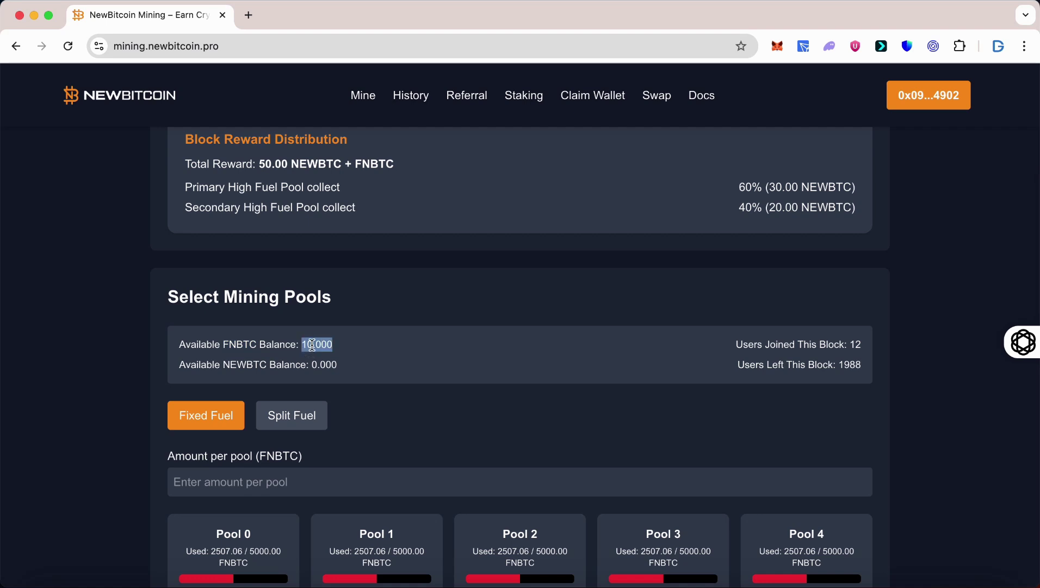
{"action": "left_click", "coordinate": [392, 347]}
{"action": "triple_click", "coordinate": [833, 346]}
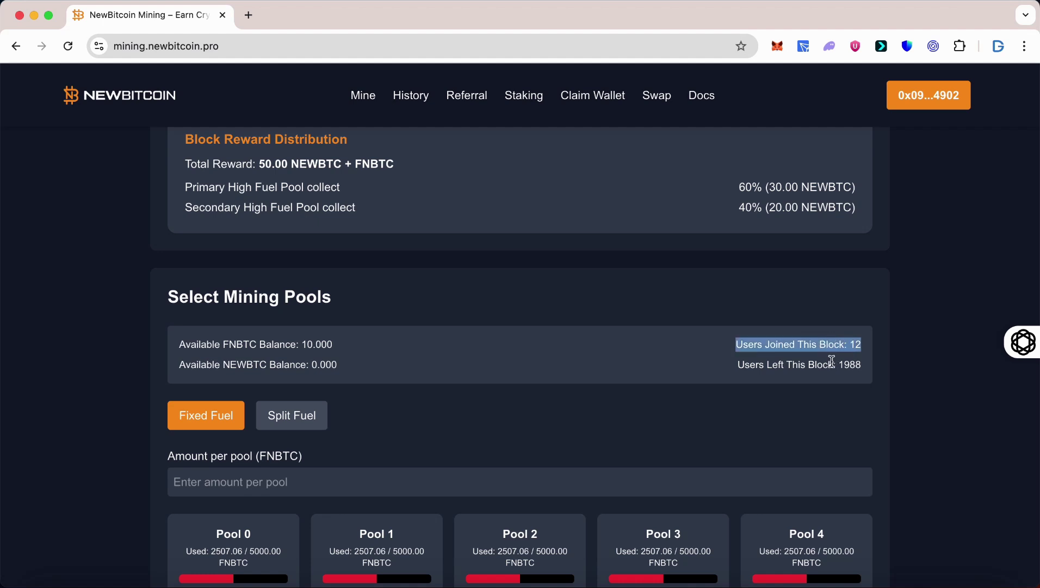
{"action": "triple_click", "coordinate": [833, 363]}
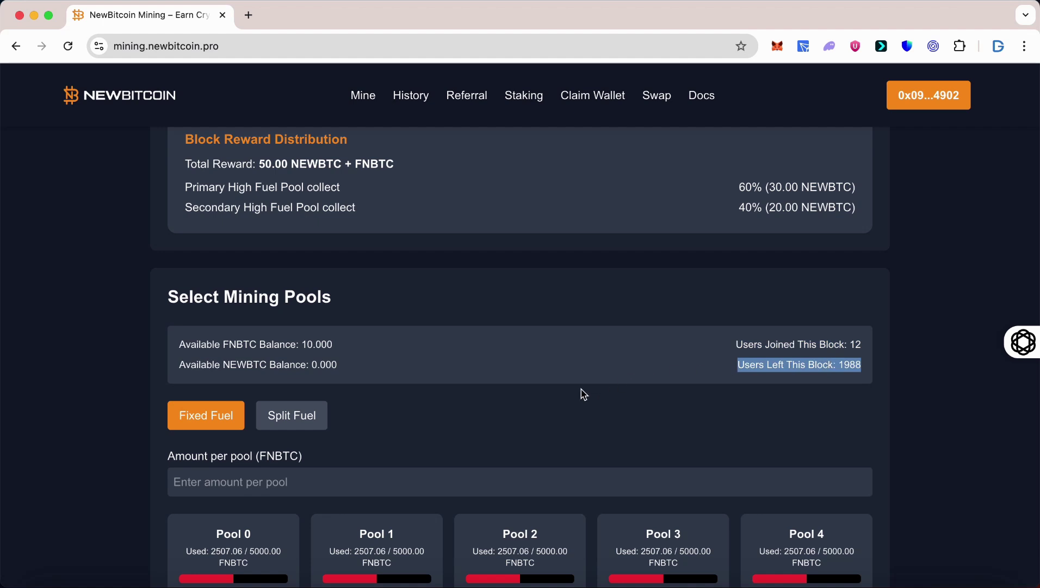
{"action": "scroll", "coordinate": [583, 391], "scroll_direction": "down", "scroll_amount": 2}
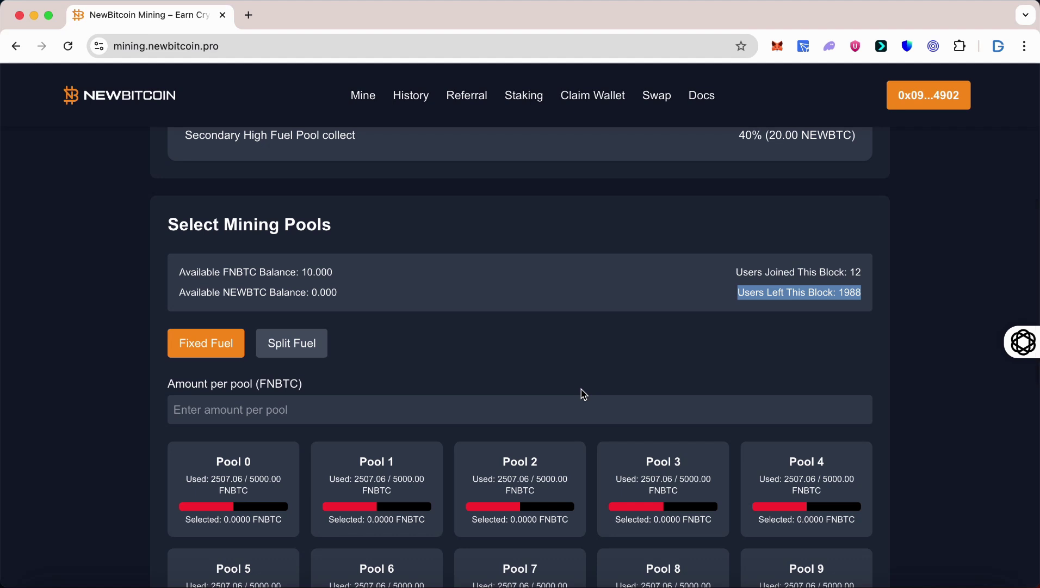
{"action": "scroll", "coordinate": [582, 394], "scroll_direction": "down", "scroll_amount": 1}
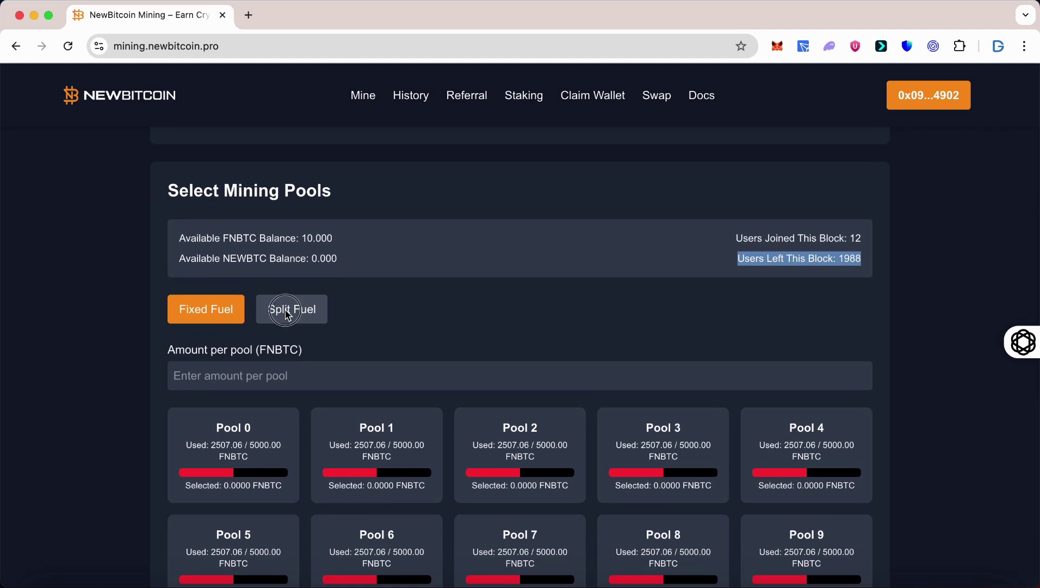
Switch to Split Fuel with 10 FNBTC total and select Pools 0 through 4.
{"action": "left_click", "coordinate": [286, 312]}
{"action": "scroll", "coordinate": [396, 338], "scroll_direction": "down", "scroll_amount": 2}
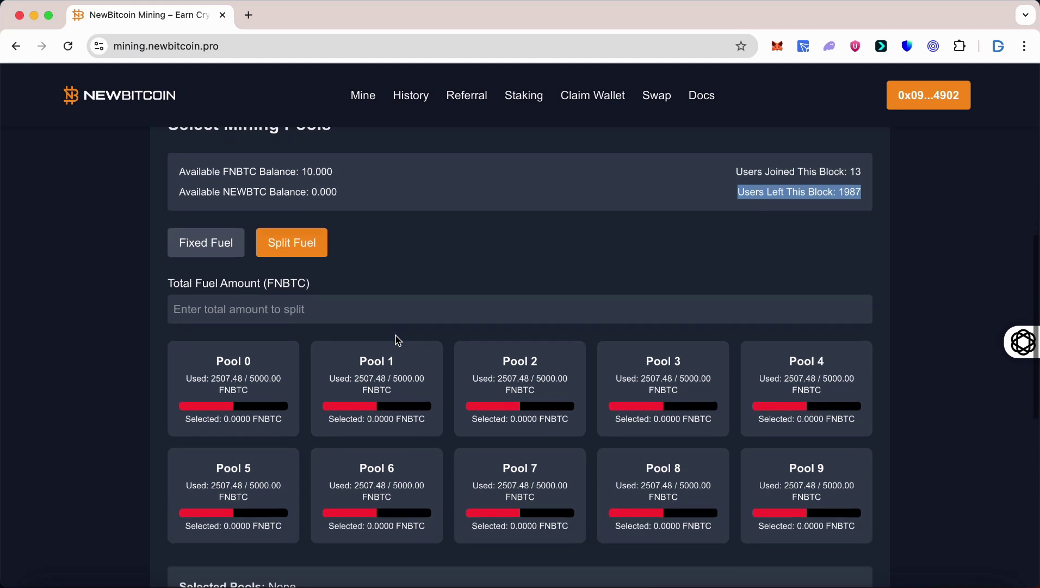
{"action": "left_click", "coordinate": [379, 307]}
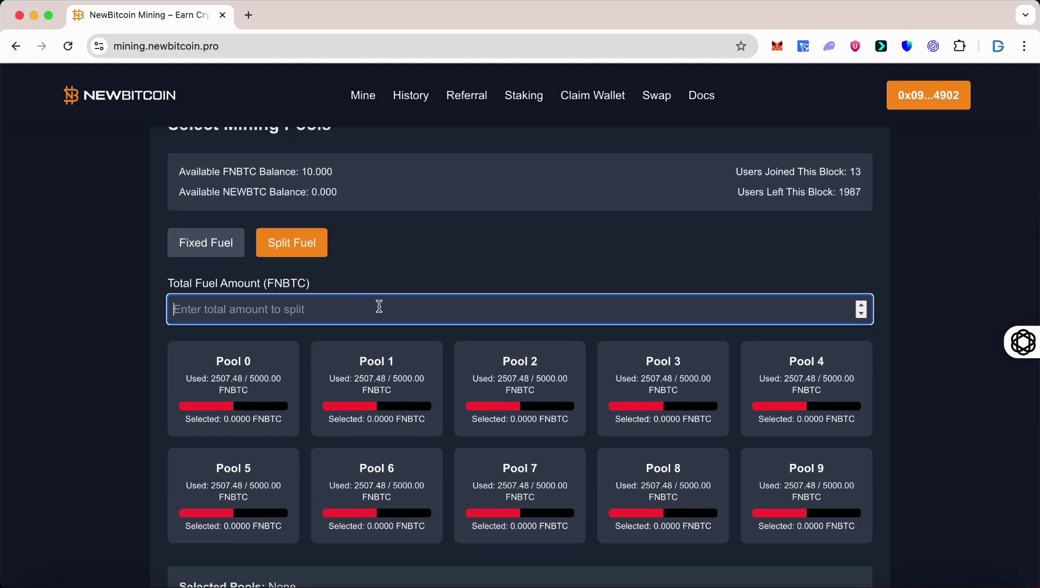
{"action": "type", "text": "10"}
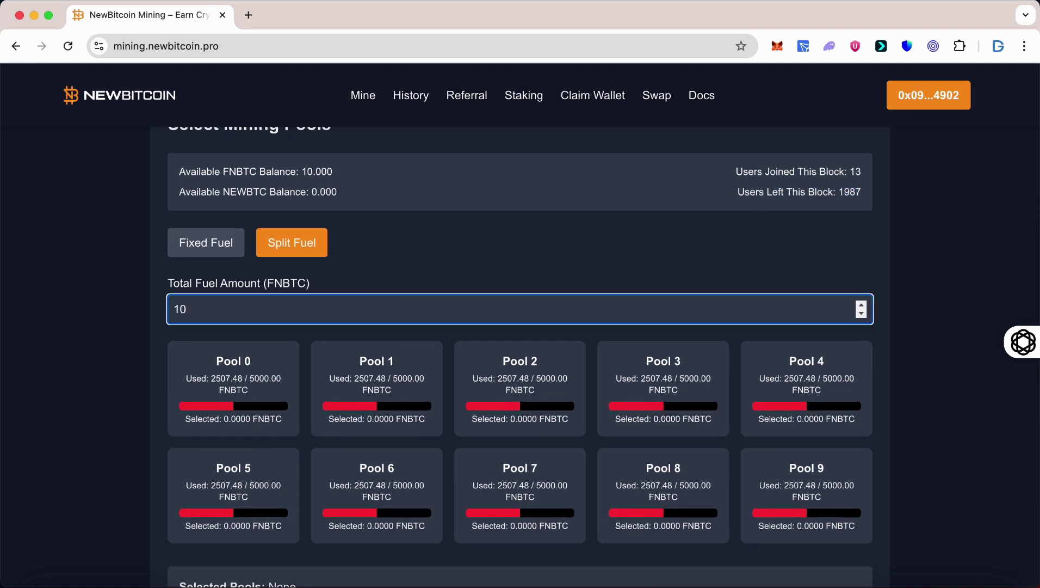
{"action": "scroll", "coordinate": [495, 249], "scroll_direction": "down", "scroll_amount": 2}
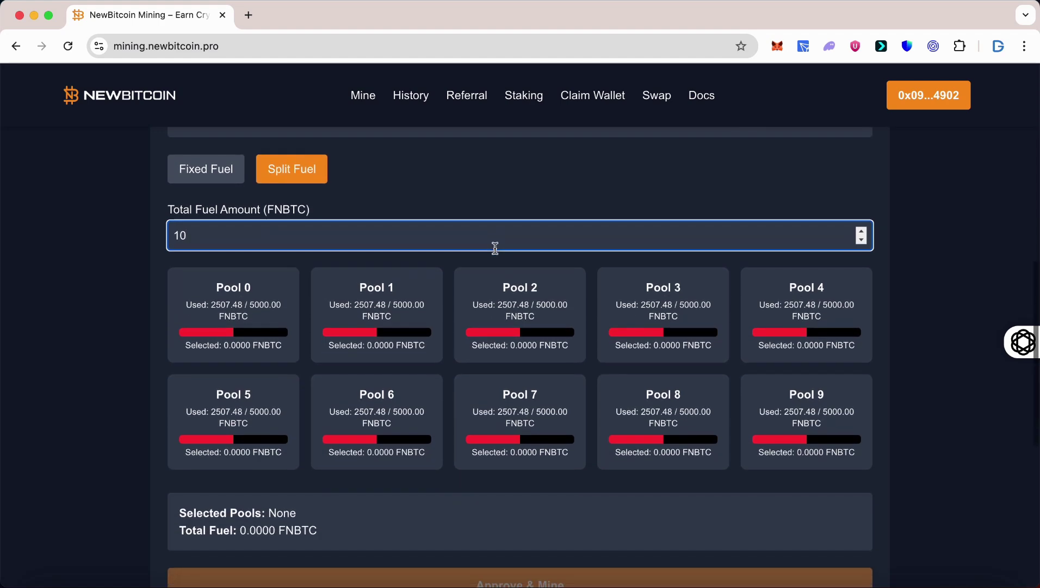
{"action": "left_click", "coordinate": [267, 289]}
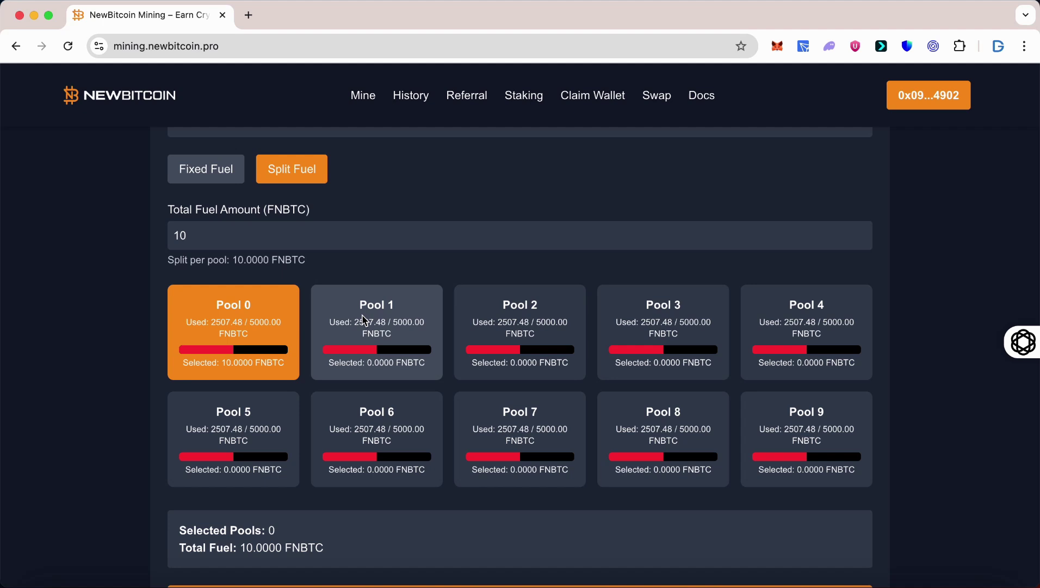
{"action": "left_click", "coordinate": [364, 319]}
{"action": "left_click", "coordinate": [493, 328]}
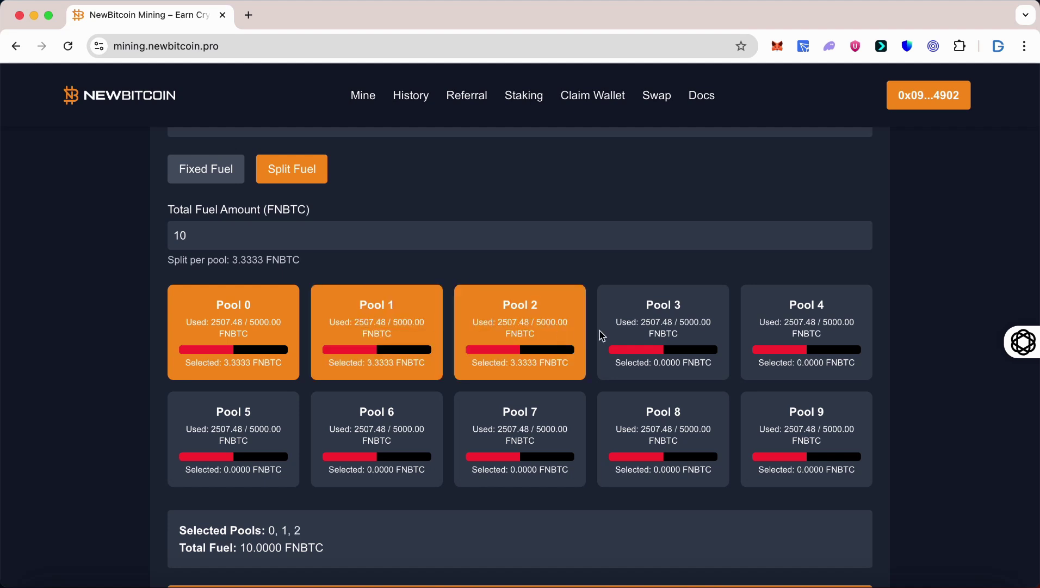
{"action": "left_click", "coordinate": [630, 335]}
{"action": "left_click", "coordinate": [750, 340]}
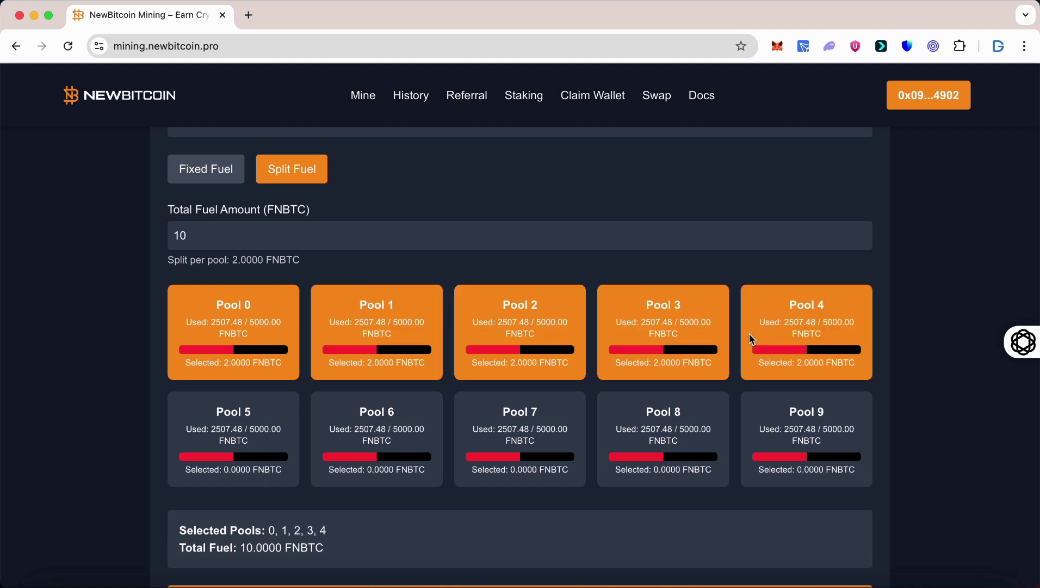
Add Pools 9 down to 5, giving each pool 1.0000 FNBTC, and check the 10.0000 total.
{"action": "left_click", "coordinate": [770, 418]}
{"action": "left_click", "coordinate": [672, 428]}
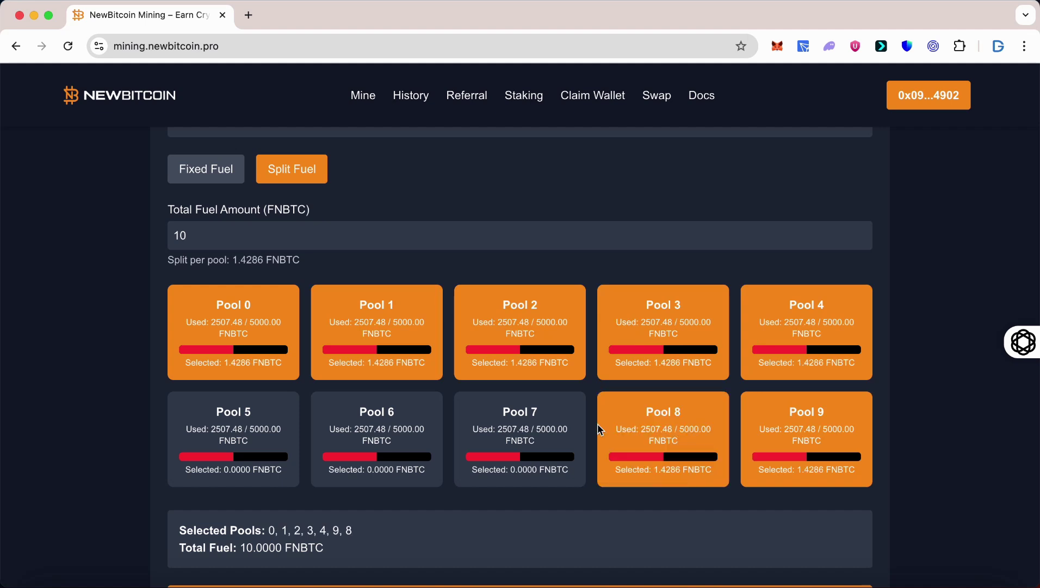
{"action": "left_click", "coordinate": [540, 429]}
{"action": "left_click", "coordinate": [411, 434]}
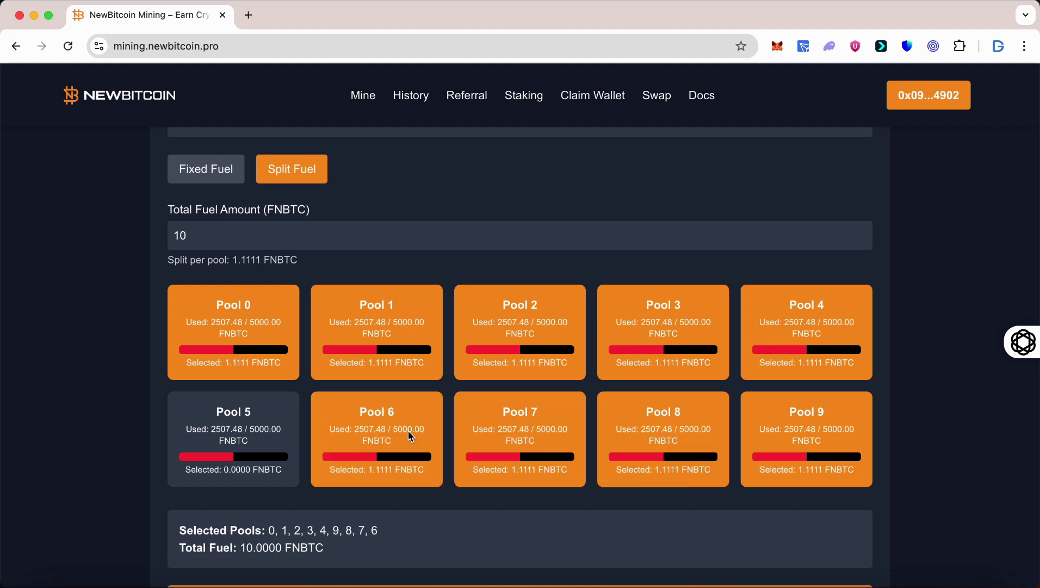
{"action": "left_click", "coordinate": [272, 442]}
{"action": "scroll", "coordinate": [483, 508], "scroll_direction": "down", "scroll_amount": 3}
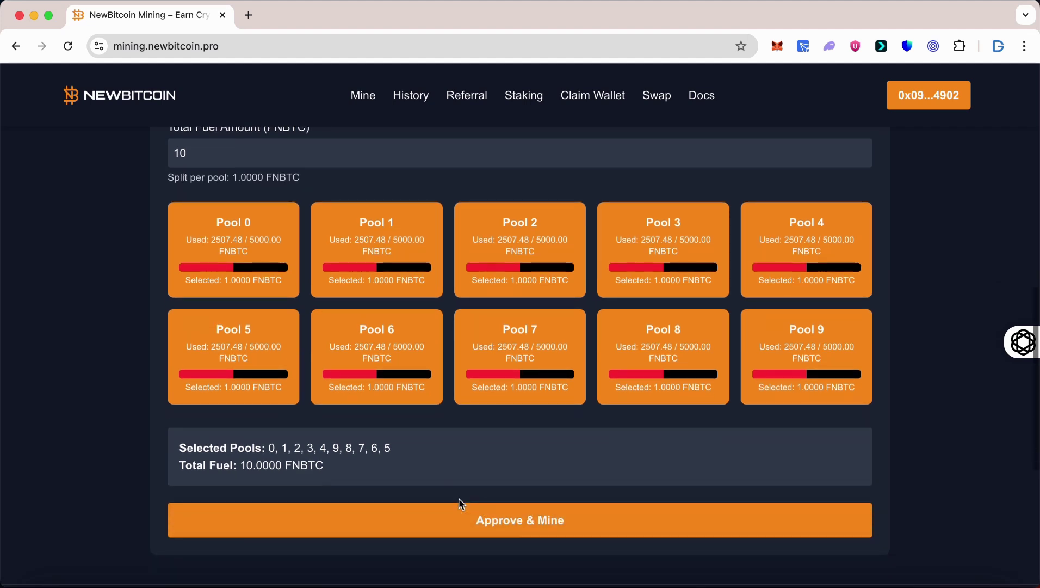
{"action": "left_click", "coordinate": [253, 548]}
{"action": "double_click", "coordinate": [254, 465]}
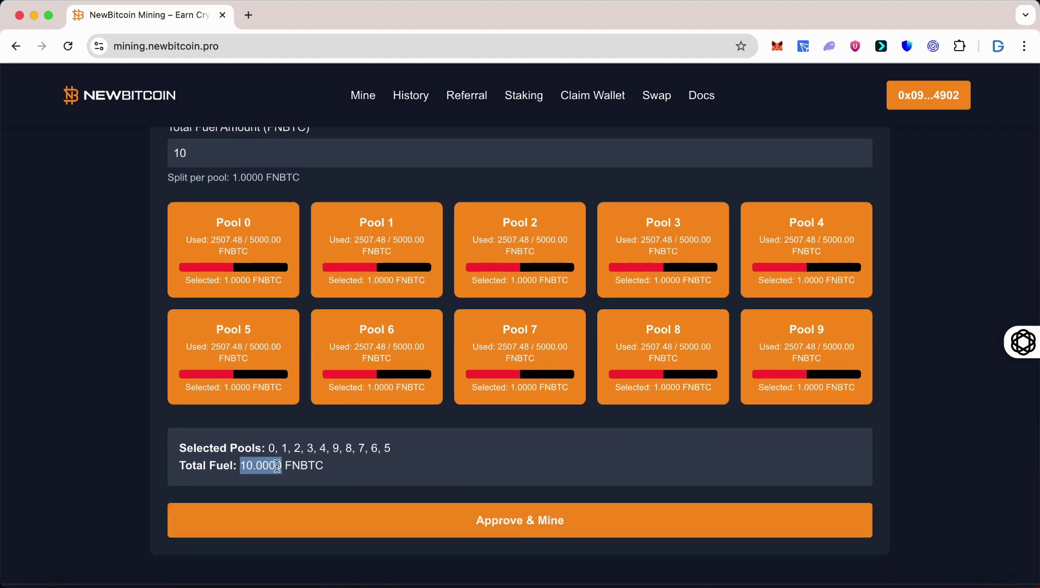
{"action": "left_click", "coordinate": [490, 464]}
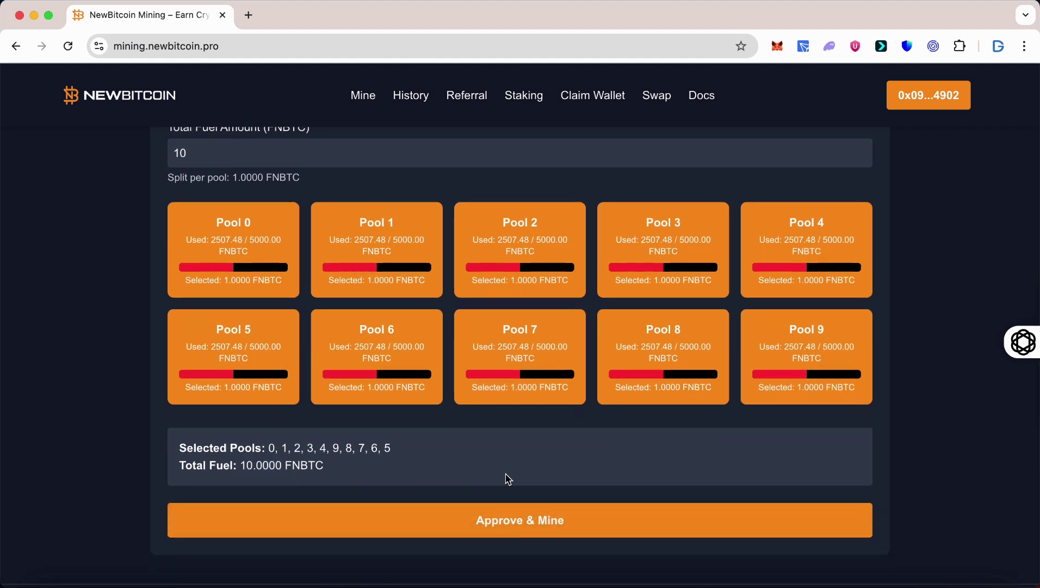
Start Approve & Mine, check the network fee and 10 spending cap, and confirm in MetaMask.
{"action": "left_click", "coordinate": [530, 522]}
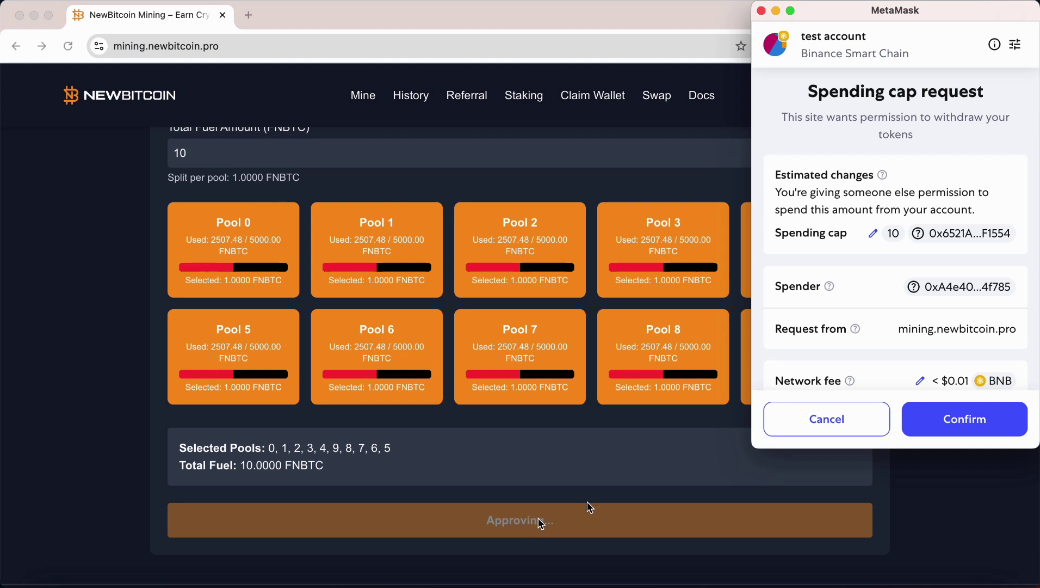
{"action": "scroll", "coordinate": [1006, 324], "scroll_direction": "down", "scroll_amount": 2}
{"action": "scroll", "coordinate": [1006, 323], "scroll_direction": "down", "scroll_amount": 1}
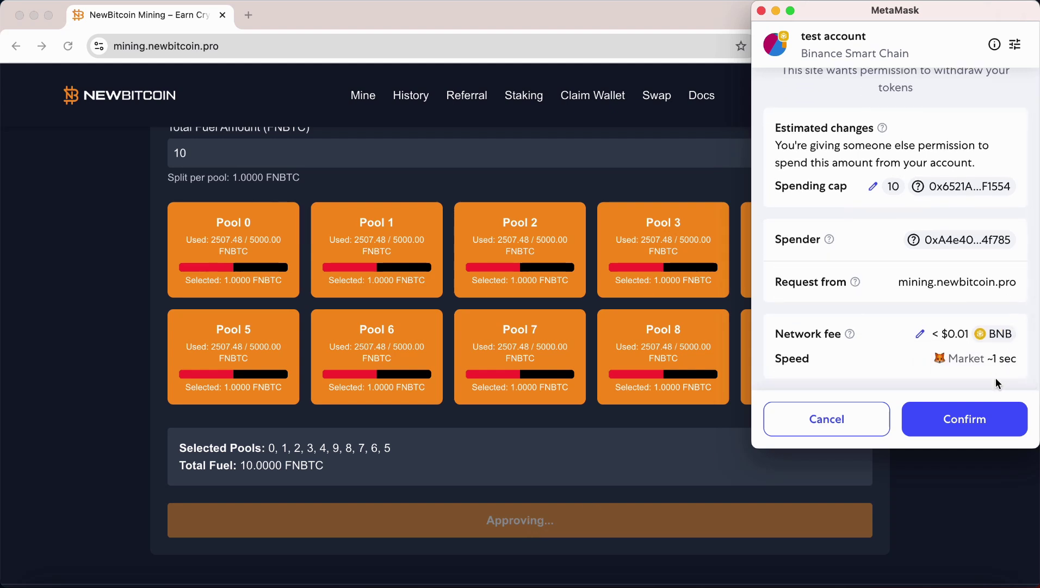
{"action": "left_click", "coordinate": [981, 420]}
{"action": "double_click", "coordinate": [956, 333]}
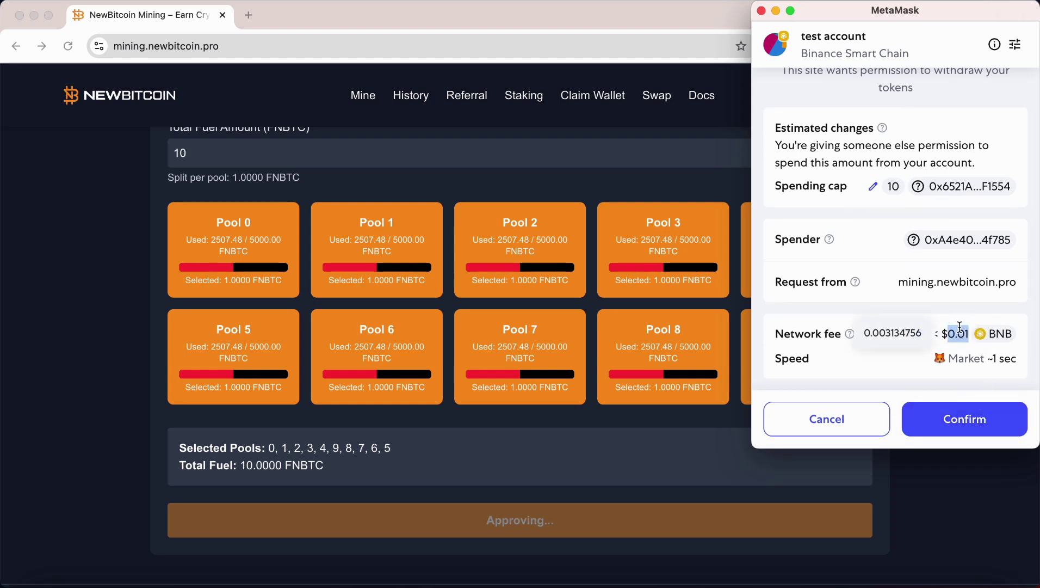
{"action": "left_click", "coordinate": [891, 186]}
{"action": "double_click", "coordinate": [890, 186]}
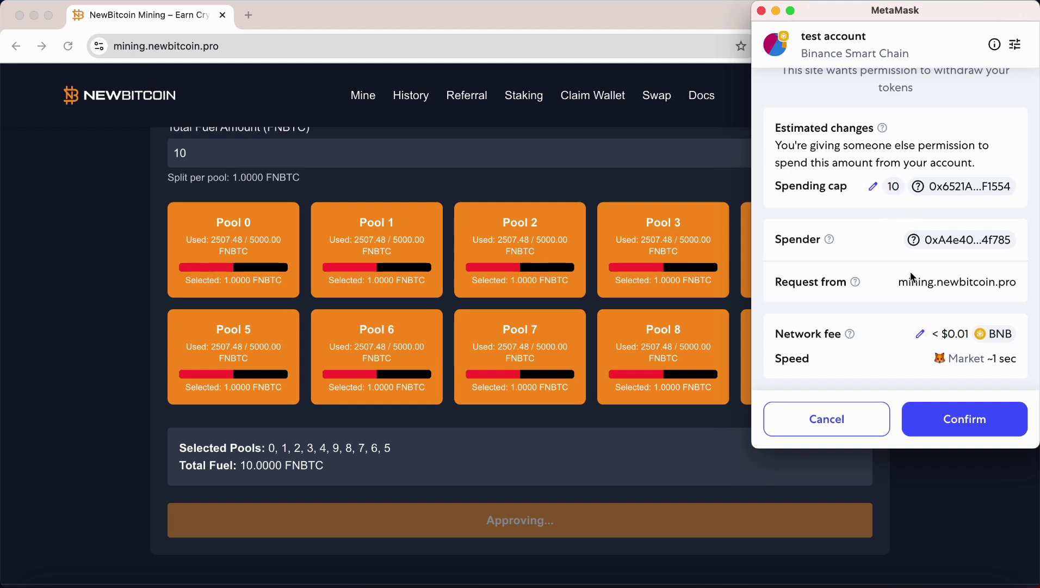
{"action": "left_click", "coordinate": [945, 420]}
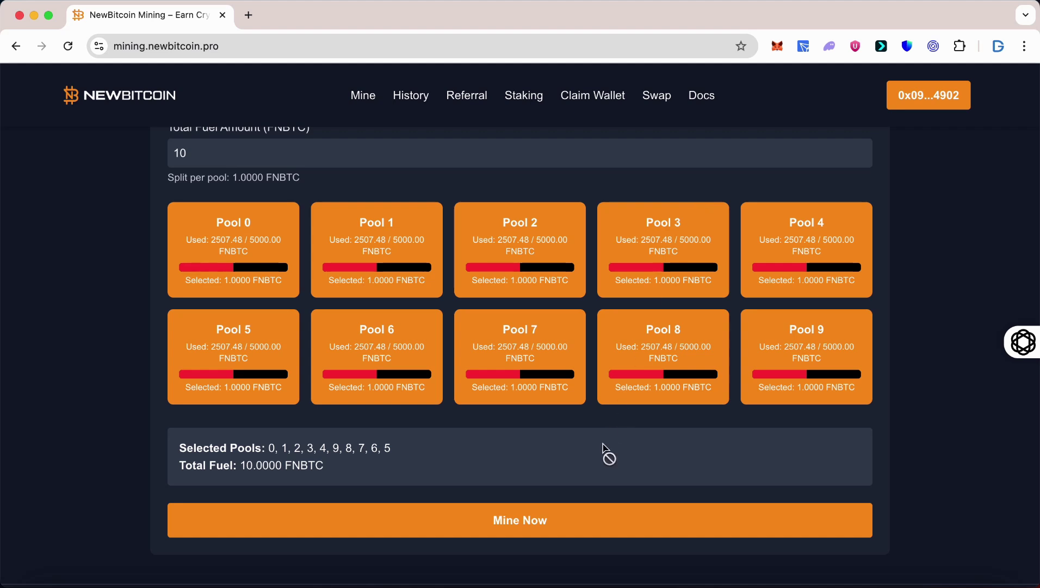
Submit Mine Now and check the MetaMask request's $0.08 network fee.
{"action": "left_click", "coordinate": [548, 516]}
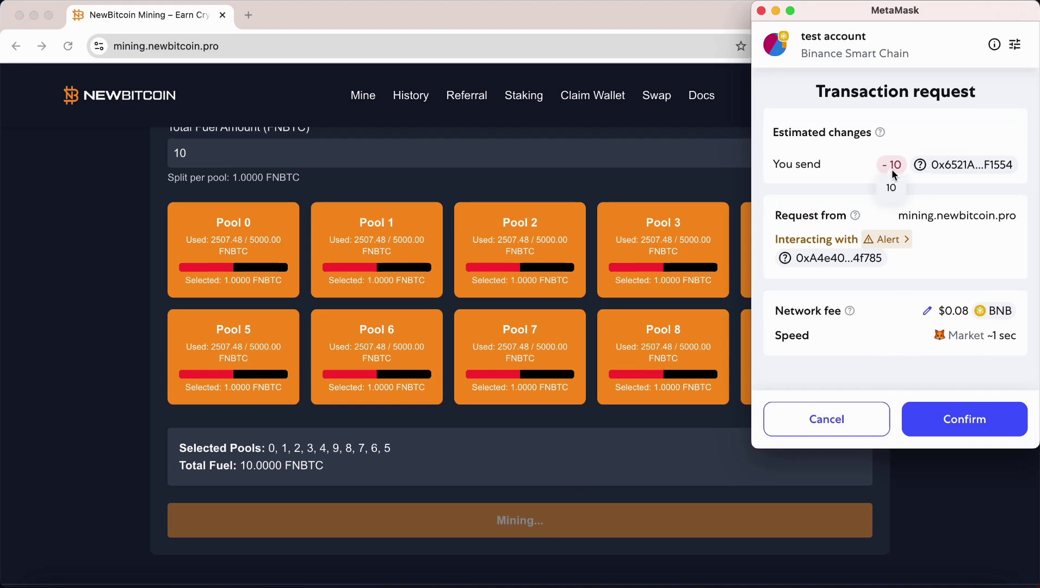
{"action": "double_click", "coordinate": [953, 313]}
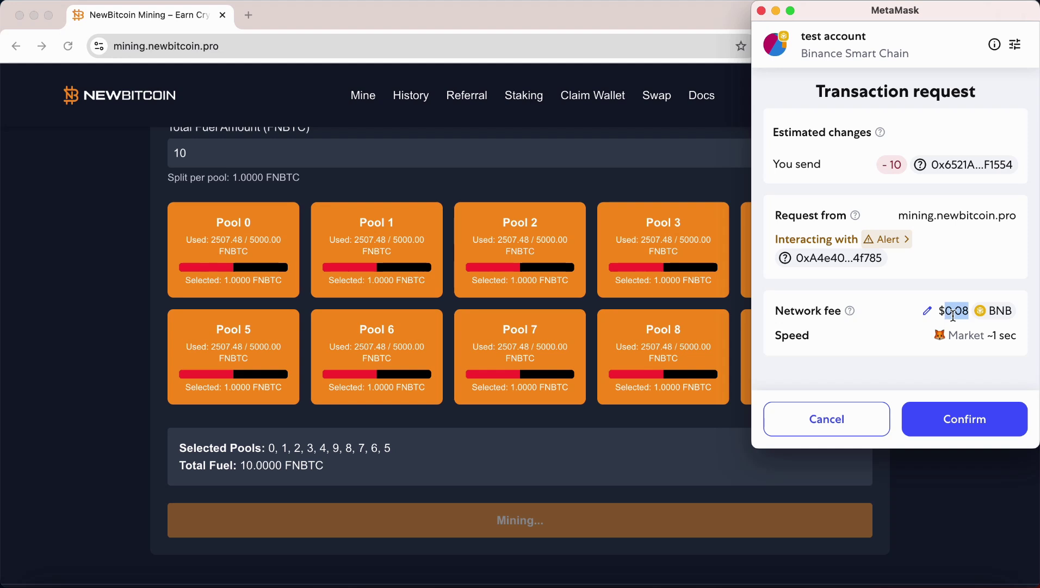
Confirm the mining transaction and view it on BscScan from the success toast.
{"action": "left_click", "coordinate": [968, 420]}
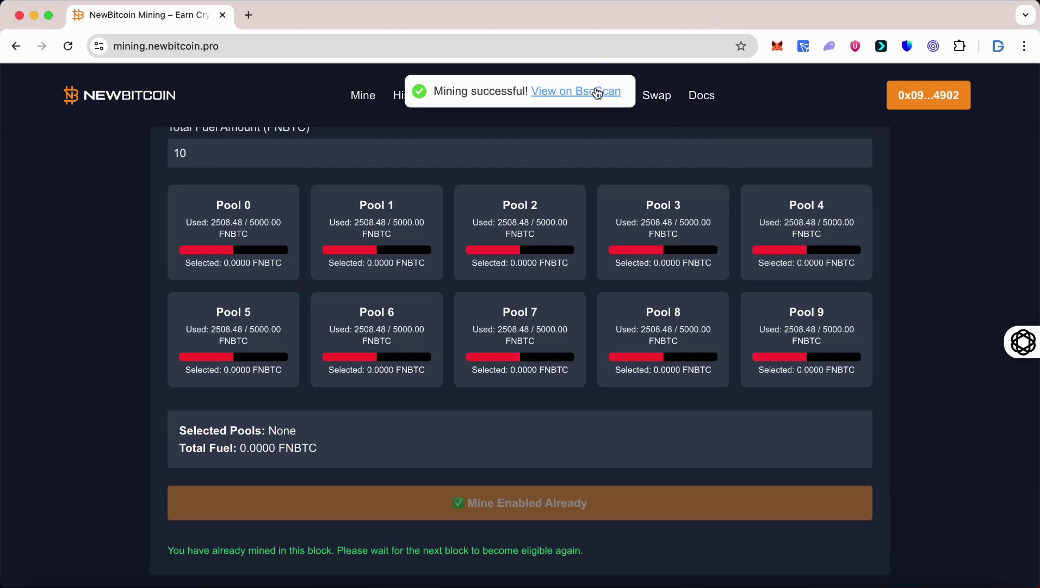
{"action": "left_click", "coordinate": [598, 92]}
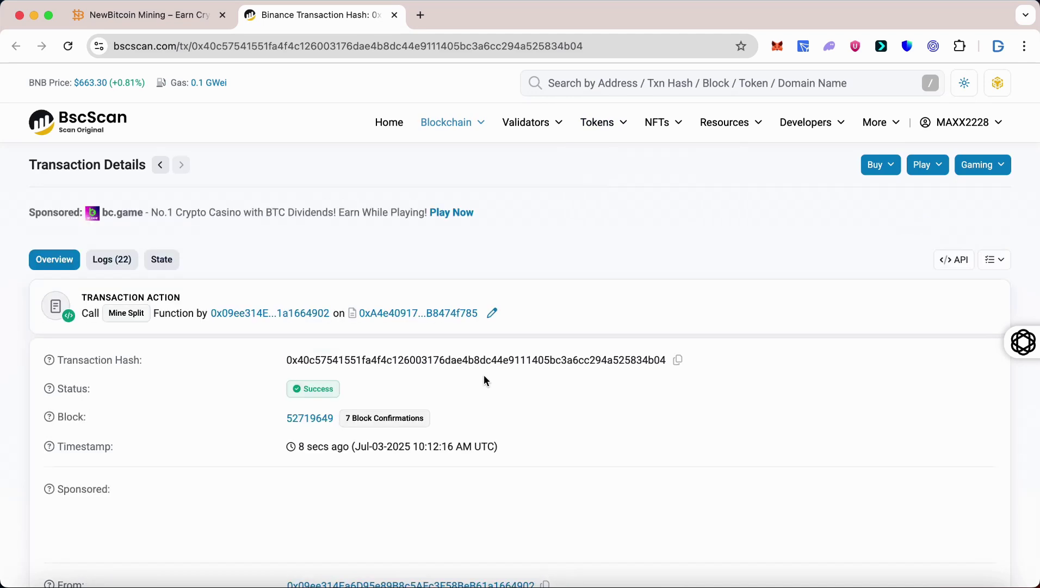
{"action": "scroll", "coordinate": [483, 374], "scroll_direction": "down", "scroll_amount": 3}
{"action": "scroll", "coordinate": [484, 374], "scroll_direction": "down", "scroll_amount": 2}
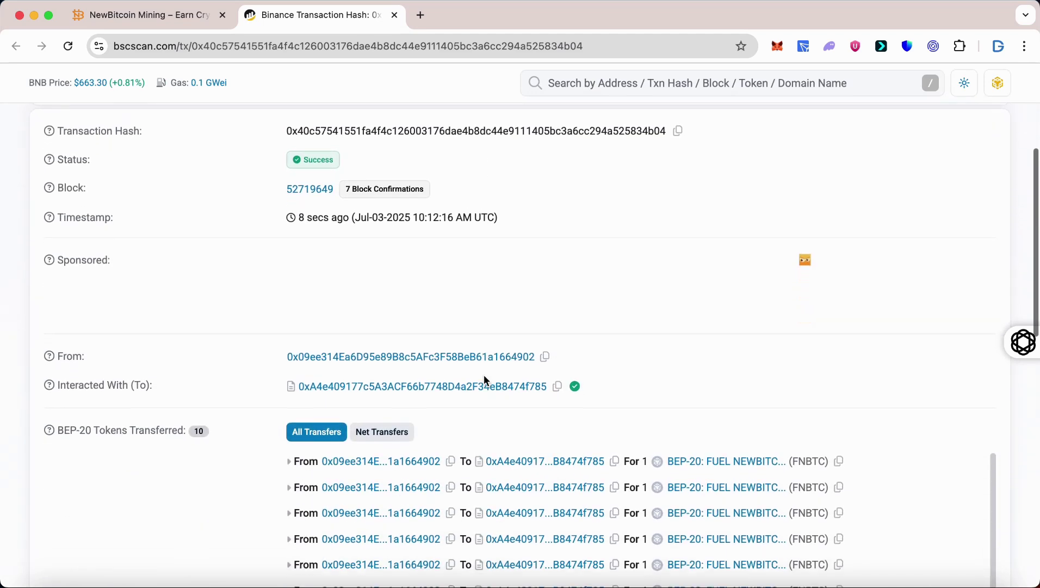
{"action": "scroll", "coordinate": [483, 374], "scroll_direction": "down", "scroll_amount": 2}
{"action": "scroll", "coordinate": [484, 375], "scroll_direction": "down", "scroll_amount": 2}
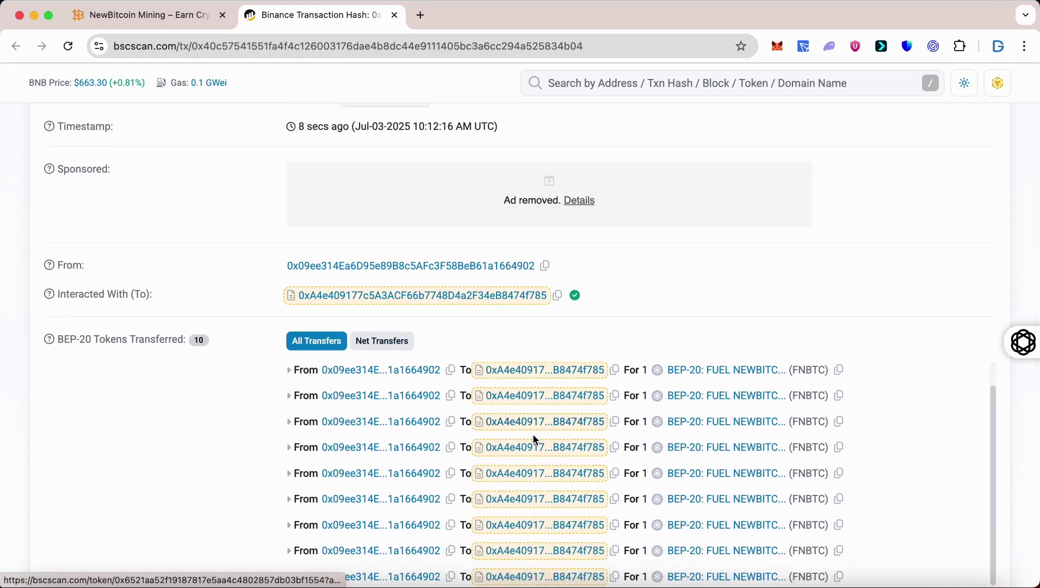
{"action": "scroll", "coordinate": [569, 460], "scroll_direction": "down", "scroll_amount": 2}
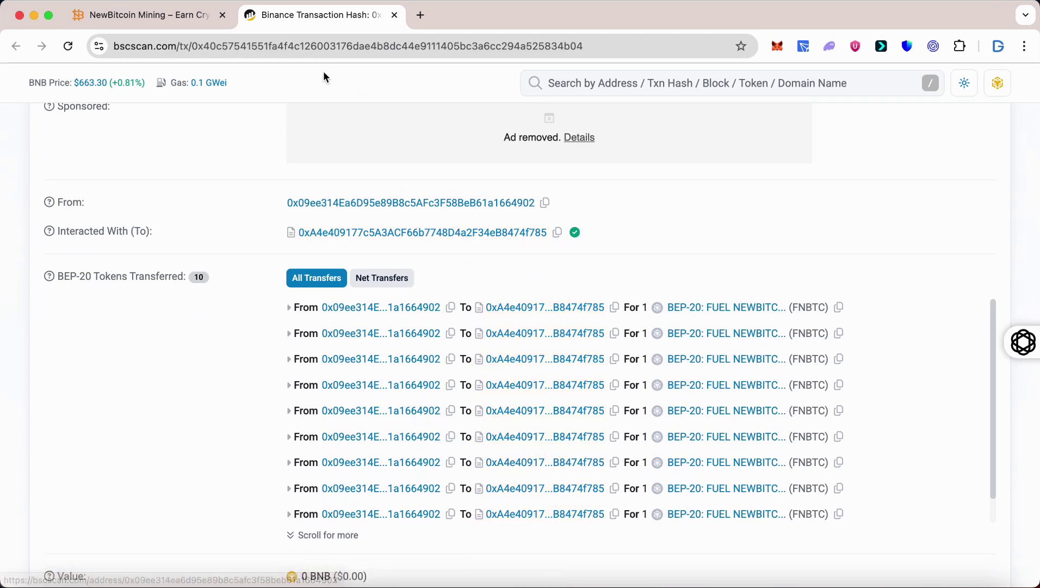
Return to the NewBitcoin Mining tab and go to the Mining History page.
{"action": "left_click", "coordinate": [179, 16]}
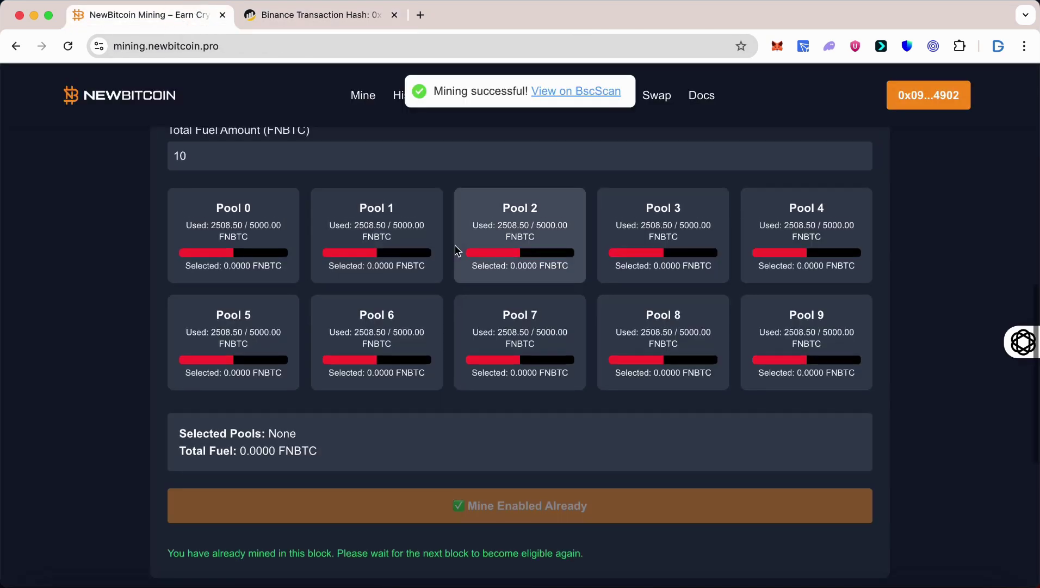
{"action": "scroll", "coordinate": [456, 250], "scroll_direction": "up", "scroll_amount": 5}
{"action": "scroll", "coordinate": [456, 250], "scroll_direction": "up", "scroll_amount": 4}
{"action": "scroll", "coordinate": [456, 249], "scroll_direction": "up", "scroll_amount": 3}
{"action": "scroll", "coordinate": [456, 249], "scroll_direction": "up", "scroll_amount": 3}
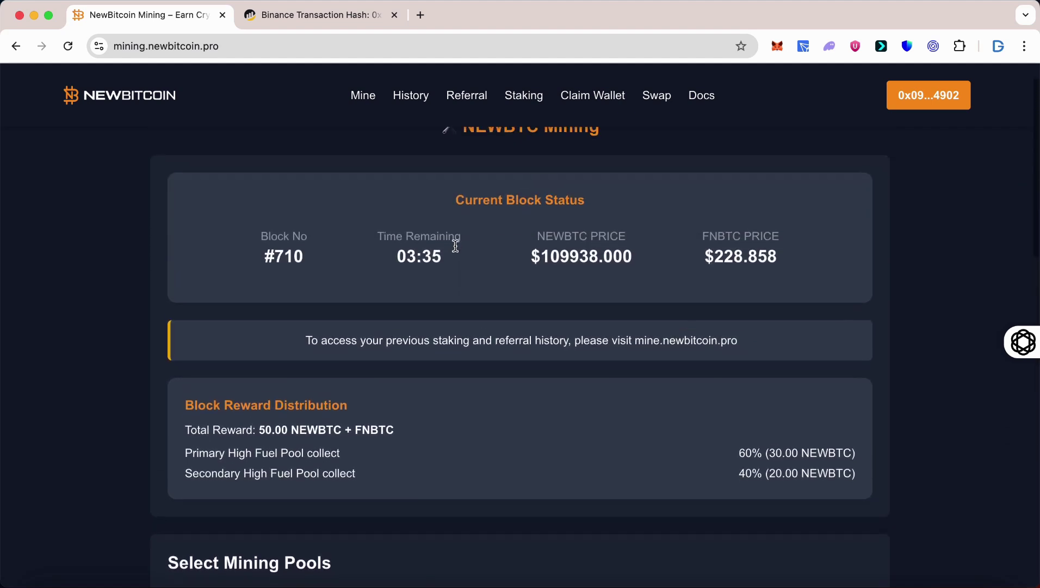
{"action": "double_click", "coordinate": [437, 259]}
{"action": "left_click", "coordinate": [476, 274]}
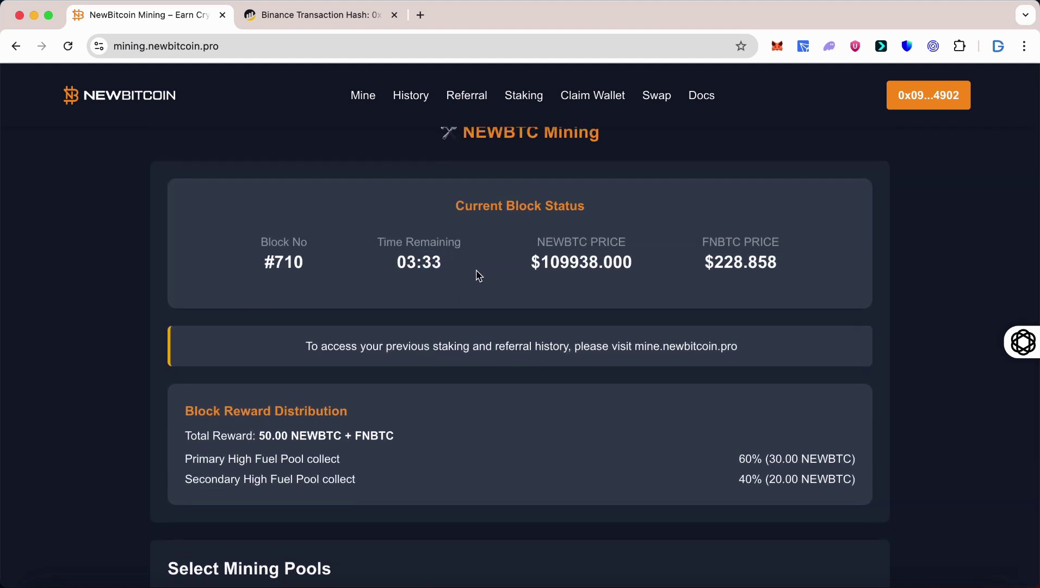
{"action": "scroll", "coordinate": [475, 275], "scroll_direction": "up", "scroll_amount": 2}
{"action": "left_click", "coordinate": [411, 95]}
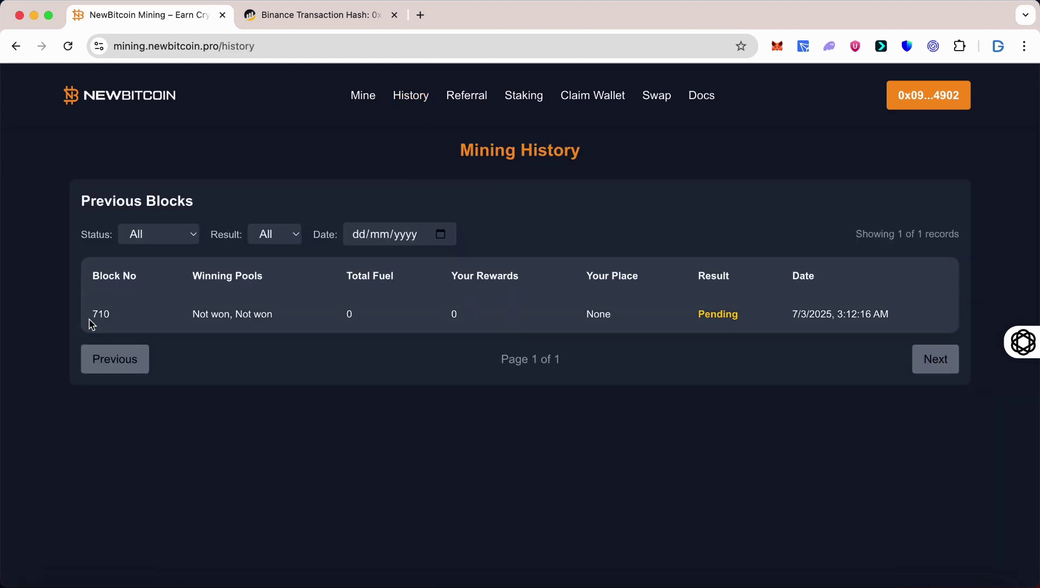
Highlight block 710's row: winning pools, zero rewards, None placement and Pending result.
{"action": "double_click", "coordinate": [94, 315]}
{"action": "triple_click", "coordinate": [214, 313]}
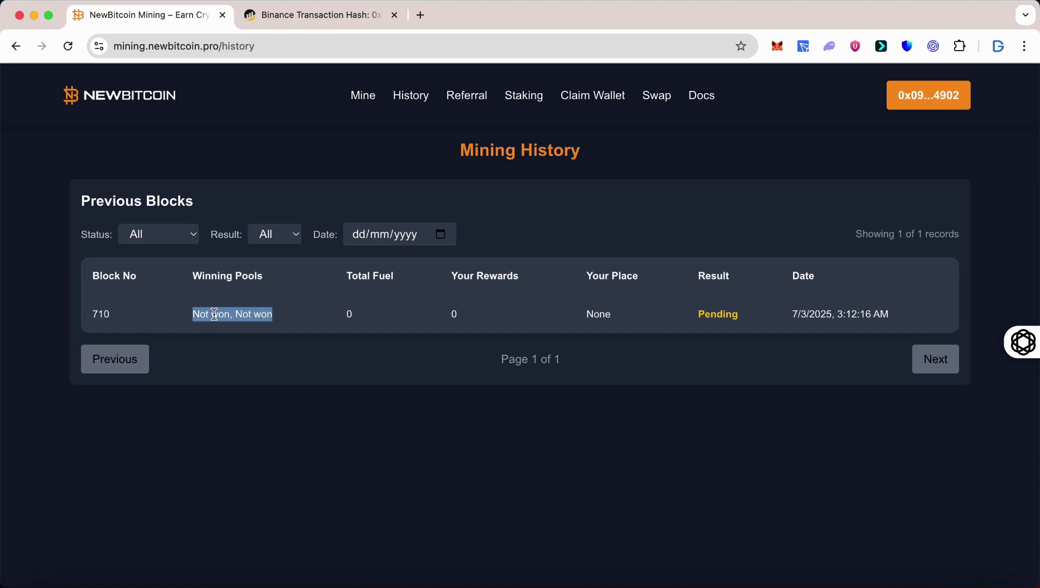
{"action": "left_click", "coordinate": [355, 317]}
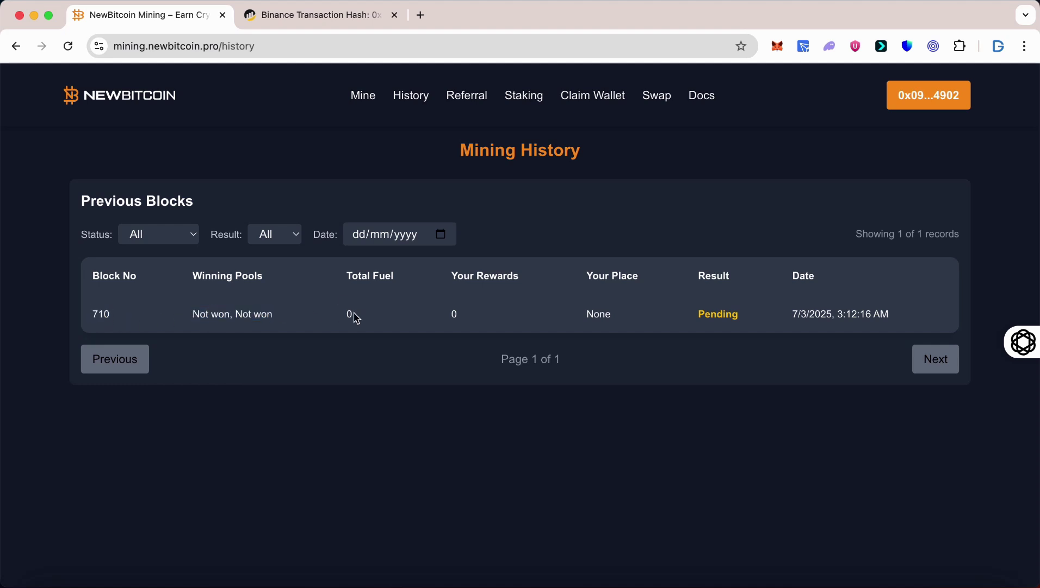
{"action": "double_click", "coordinate": [456, 315]}
{"action": "double_click", "coordinate": [596, 317]}
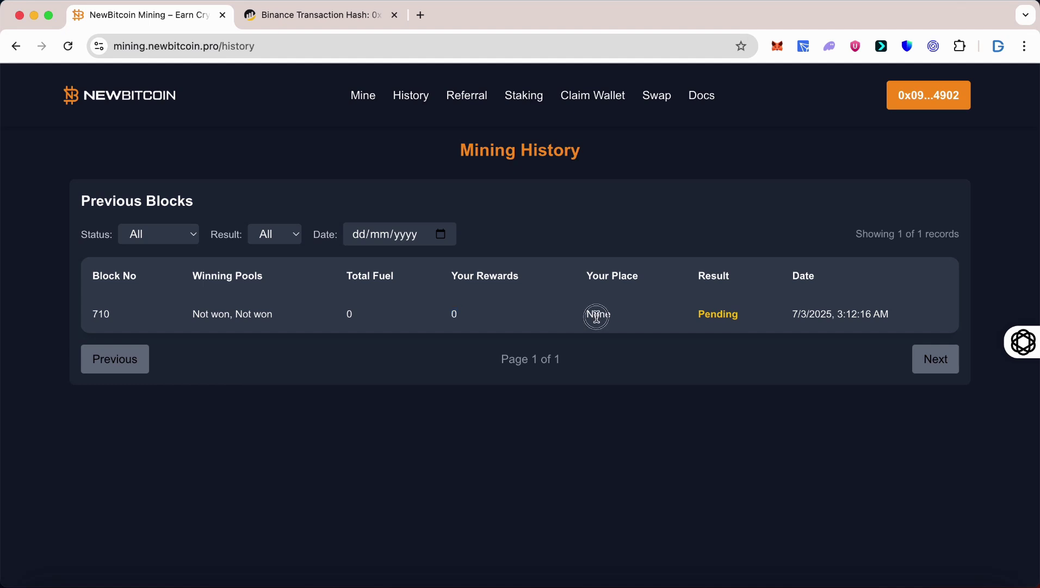
{"action": "left_click", "coordinate": [680, 320]}
{"action": "double_click", "coordinate": [720, 314]}
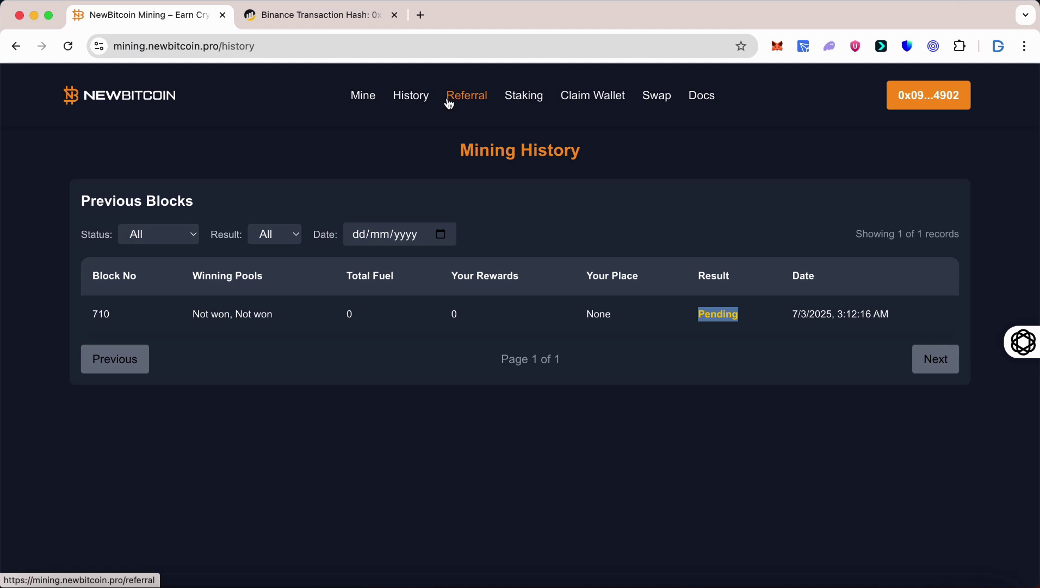
Go to the Referral Program page and copy the referral link.
{"action": "left_click", "coordinate": [466, 95]}
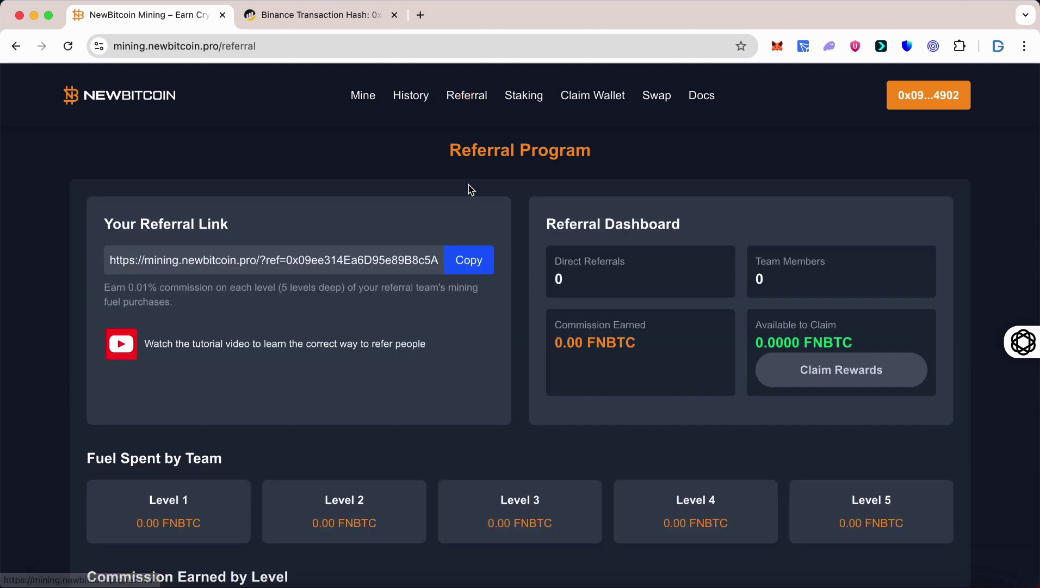
{"action": "triple_click", "coordinate": [511, 151]}
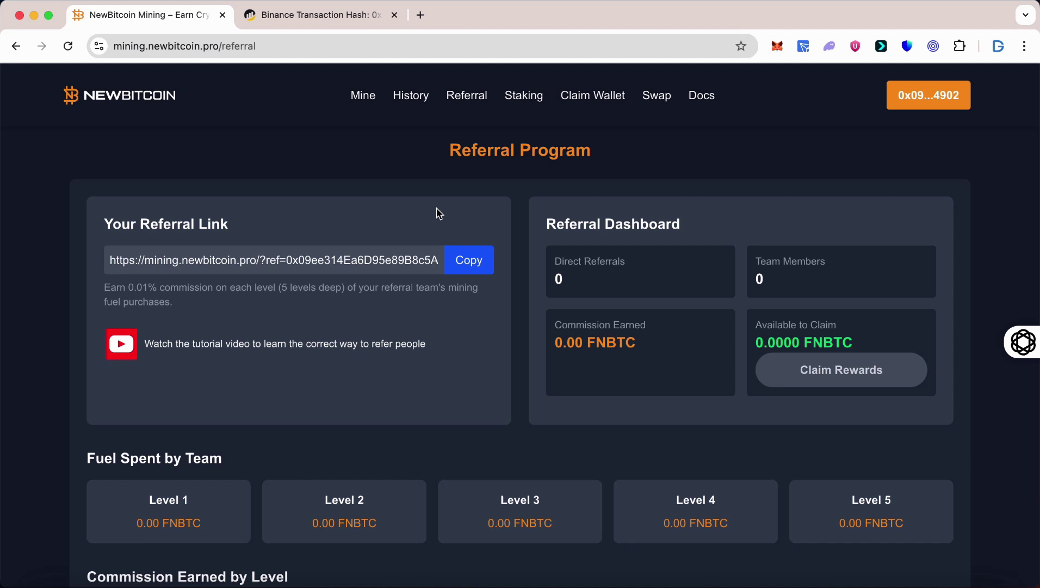
{"action": "left_click", "coordinate": [468, 261]}
{"action": "scroll", "coordinate": [487, 302], "scroll_direction": "down", "scroll_amount": 1}
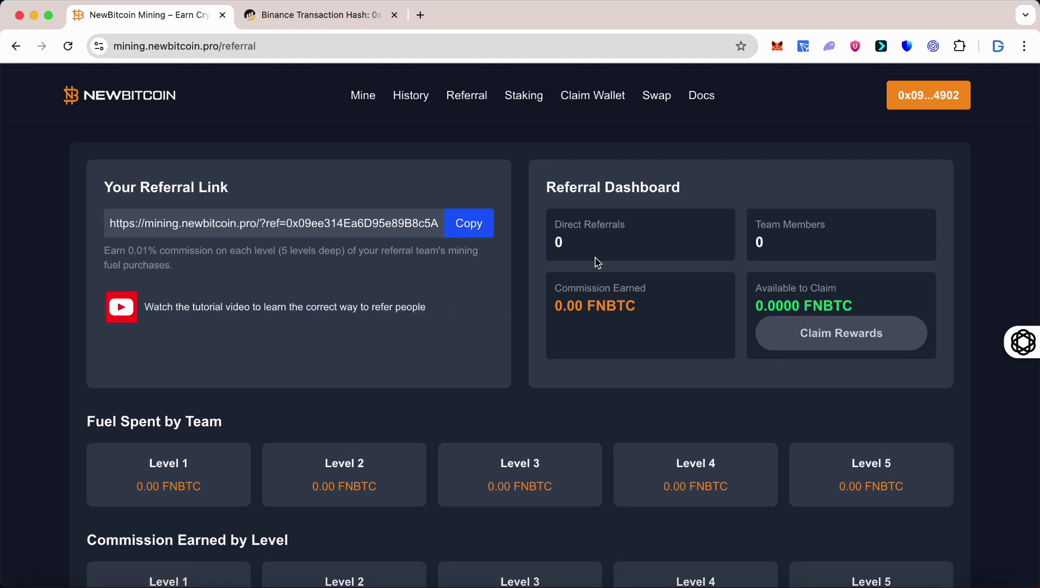
Check zero referrals, zero team members, 0.00 FNBTC commission, and the level headings.
{"action": "double_click", "coordinate": [558, 241]}
{"action": "double_click", "coordinate": [759, 242]}
{"action": "triple_click", "coordinate": [605, 306]}
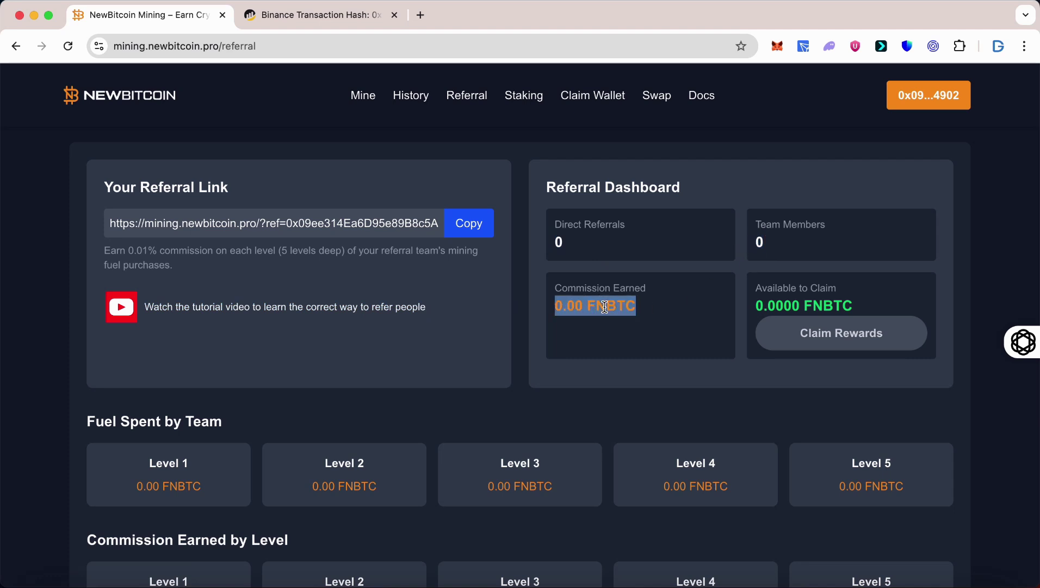
{"action": "left_click", "coordinate": [667, 317]}
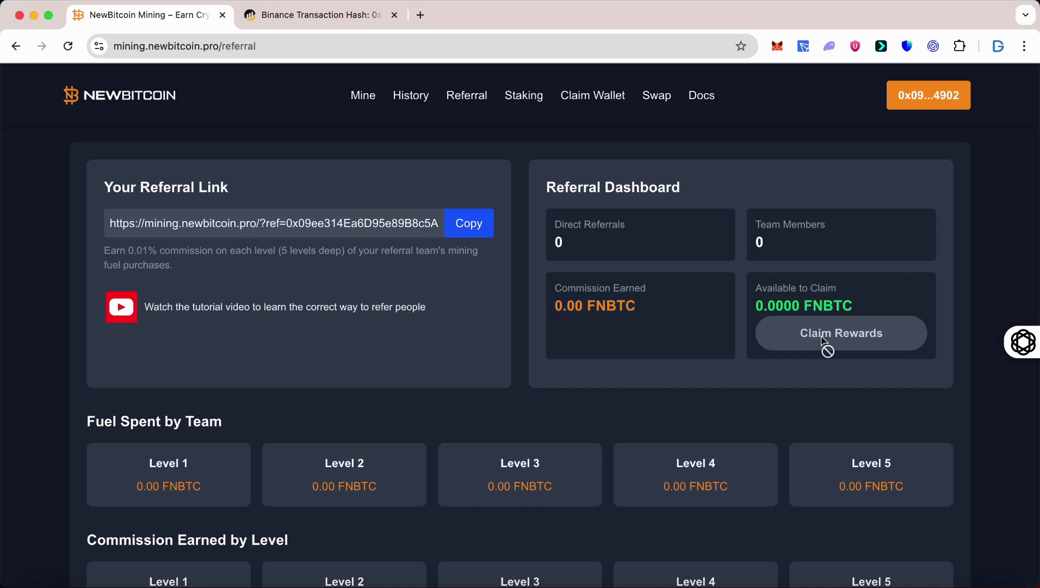
{"action": "scroll", "coordinate": [640, 373], "scroll_direction": "down", "scroll_amount": 3}
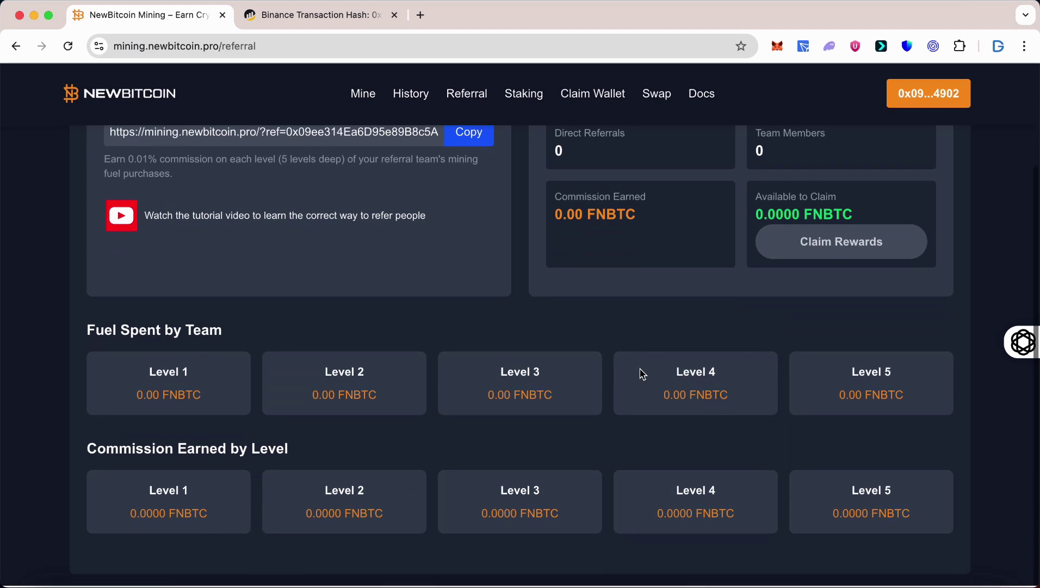
{"action": "triple_click", "coordinate": [168, 331]}
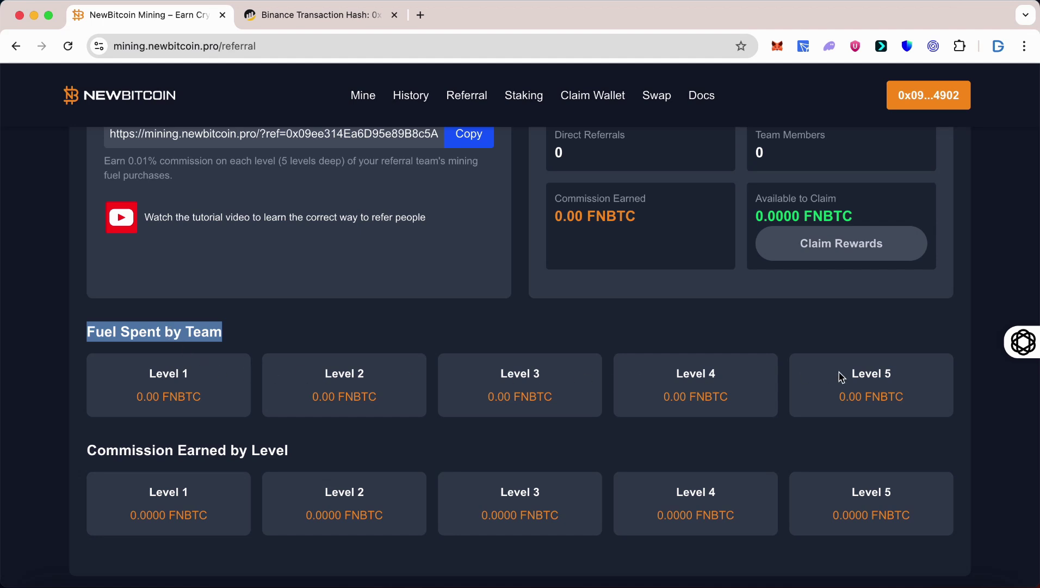
{"action": "triple_click", "coordinate": [198, 451]}
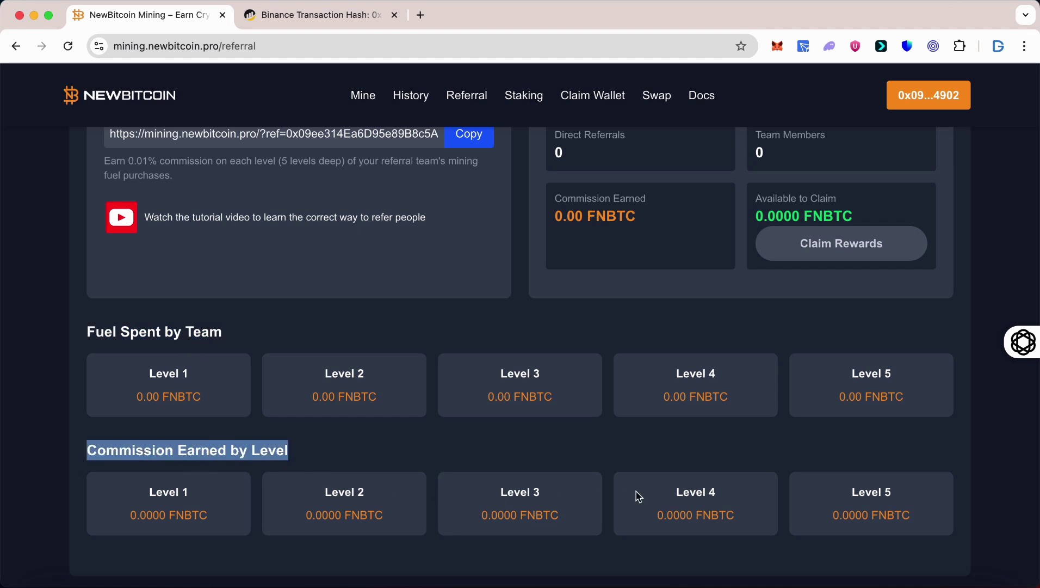
{"action": "scroll", "coordinate": [637, 495], "scroll_direction": "up", "scroll_amount": 4}
{"action": "scroll", "coordinate": [634, 479], "scroll_direction": "up", "scroll_amount": 3}
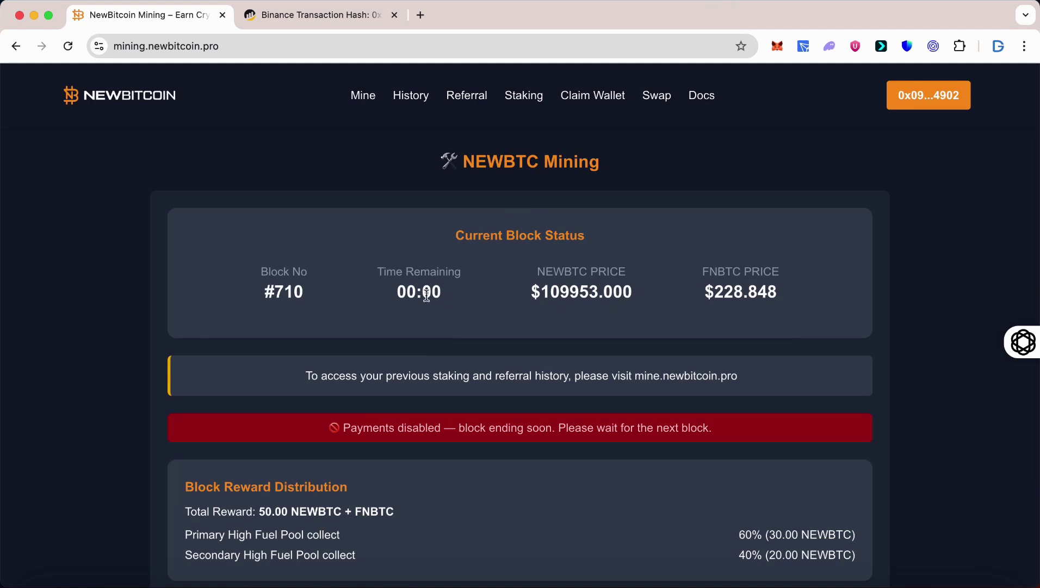
Highlight the expired 00:00 countdown, then the new block number 711.
{"action": "double_click", "coordinate": [427, 294]}
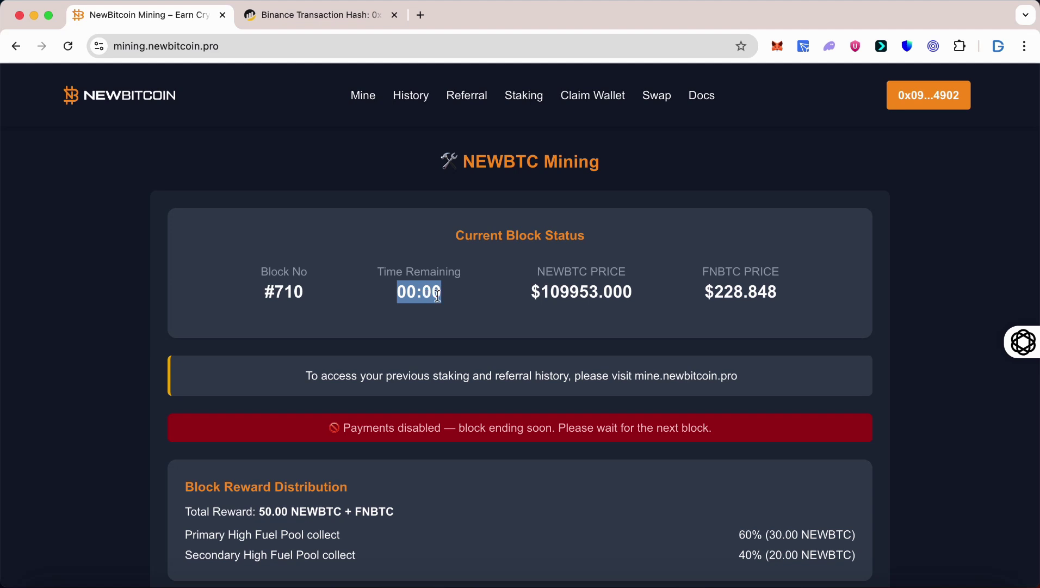
{"action": "left_click", "coordinate": [468, 309]}
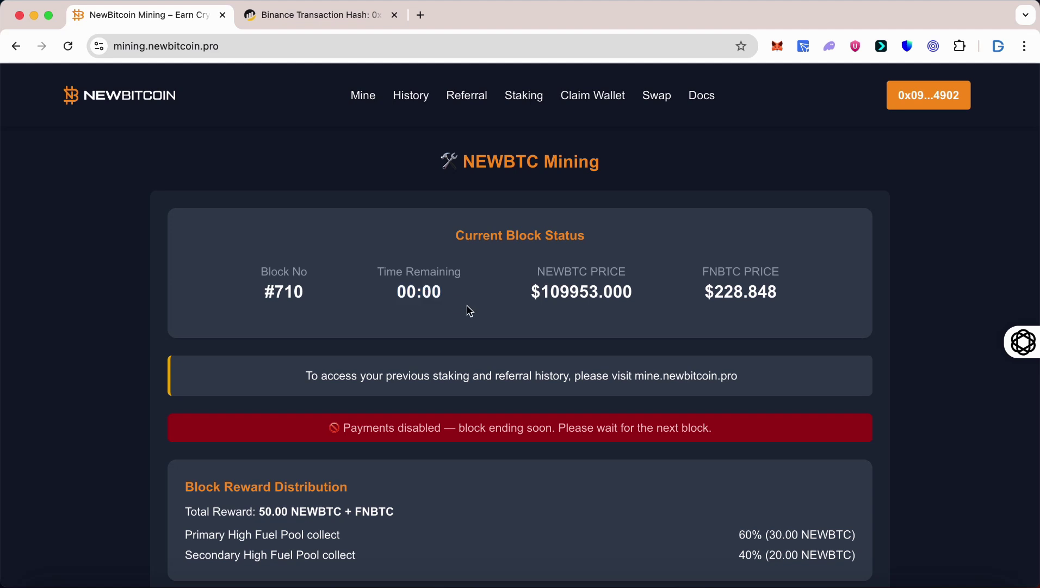
{"action": "double_click", "coordinate": [277, 289]}
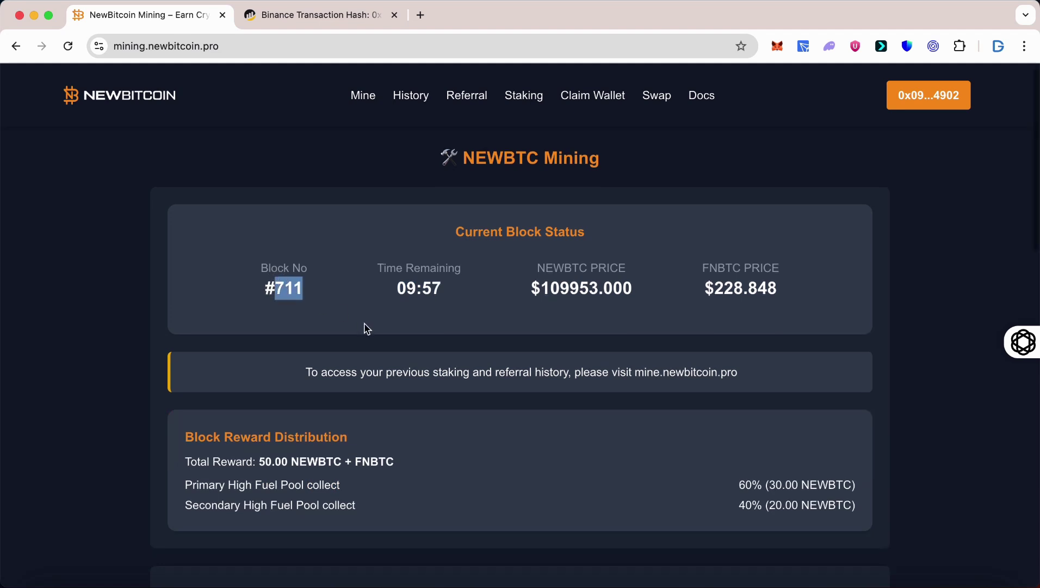
{"action": "scroll", "coordinate": [365, 328], "scroll_direction": "down", "scroll_amount": 5}
{"action": "scroll", "coordinate": [364, 328], "scroll_direction": "down", "scroll_amount": 5}
{"action": "scroll", "coordinate": [364, 328], "scroll_direction": "down", "scroll_amount": 3}
{"action": "scroll", "coordinate": [364, 328], "scroll_direction": "down", "scroll_amount": 3}
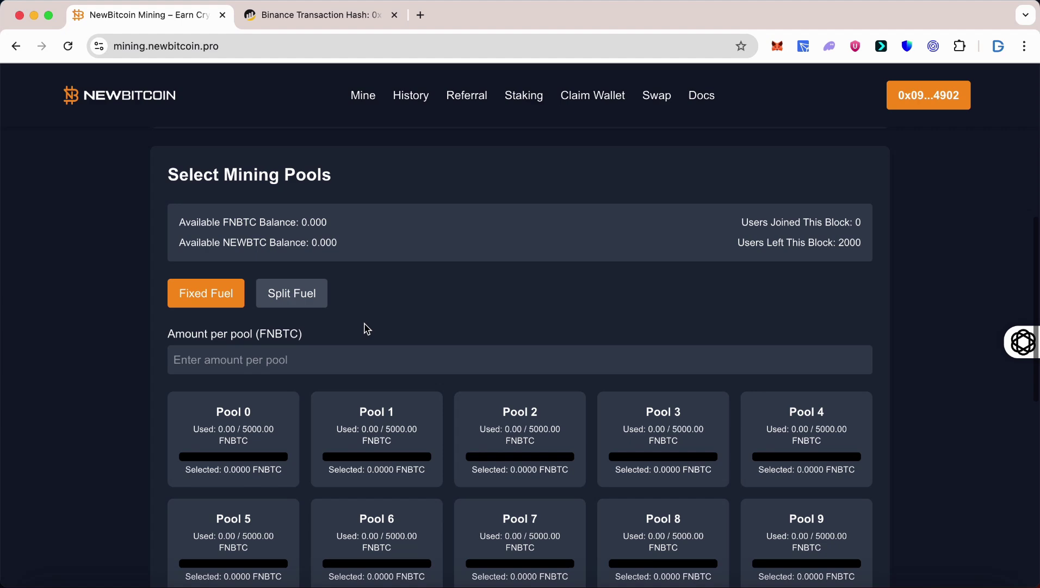
{"action": "scroll", "coordinate": [364, 328], "scroll_direction": "down", "scroll_amount": 3}
{"action": "scroll", "coordinate": [364, 328], "scroll_direction": "down", "scroll_amount": 2}
{"action": "scroll", "coordinate": [364, 328], "scroll_direction": "down", "scroll_amount": 3}
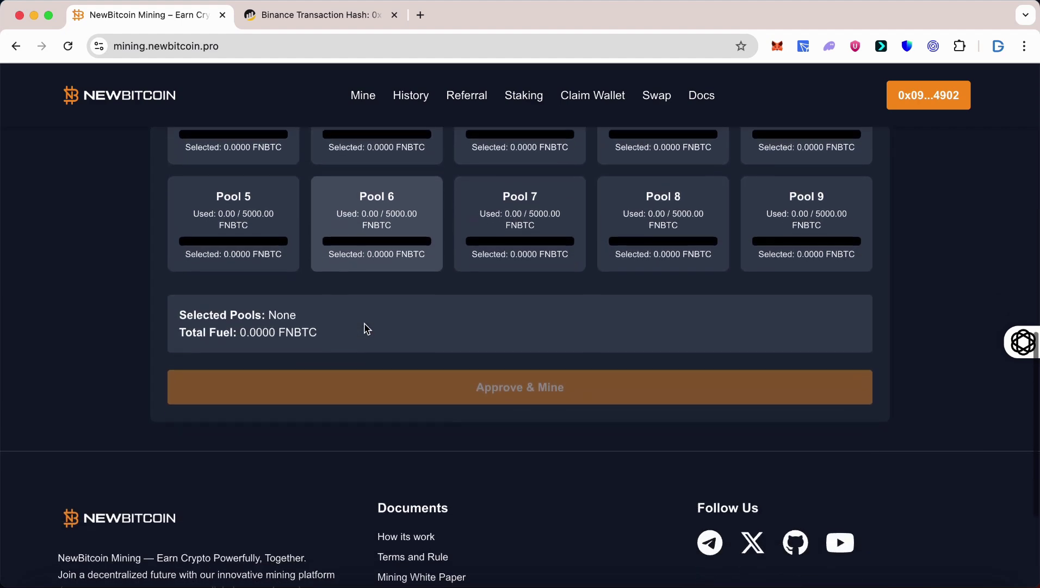
{"action": "scroll", "coordinate": [364, 328], "scroll_direction": "up", "scroll_amount": 2}
{"action": "scroll", "coordinate": [364, 328], "scroll_direction": "up", "scroll_amount": 4}
{"action": "scroll", "coordinate": [364, 329], "scroll_direction": "up", "scroll_amount": 3}
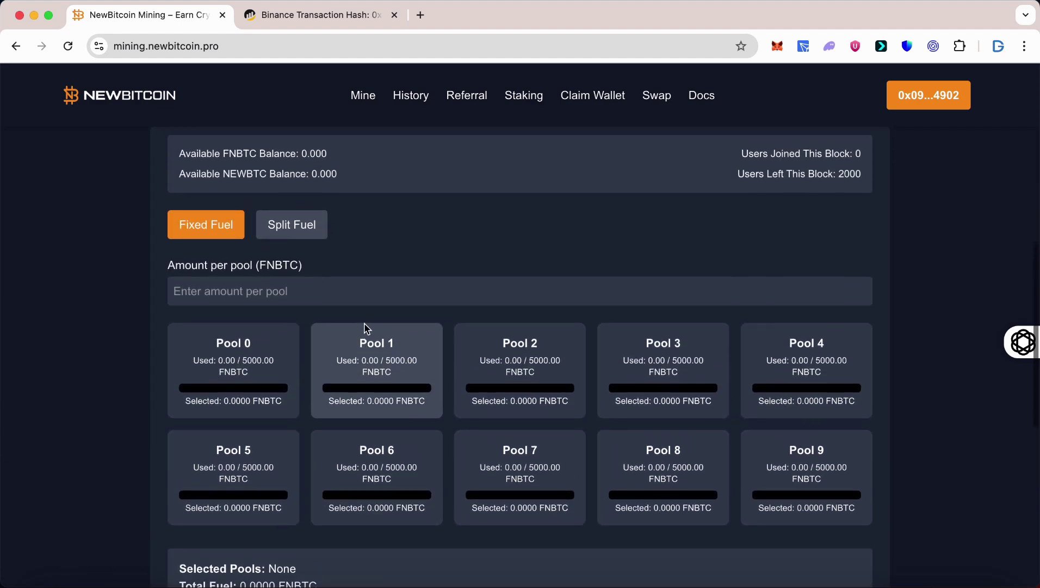
{"action": "scroll", "coordinate": [364, 328], "scroll_direction": "up", "scroll_amount": 3}
{"action": "scroll", "coordinate": [364, 328], "scroll_direction": "up", "scroll_amount": 1}
{"action": "scroll", "coordinate": [364, 328], "scroll_direction": "up", "scroll_amount": 2}
{"action": "scroll", "coordinate": [364, 329], "scroll_direction": "up", "scroll_amount": 3}
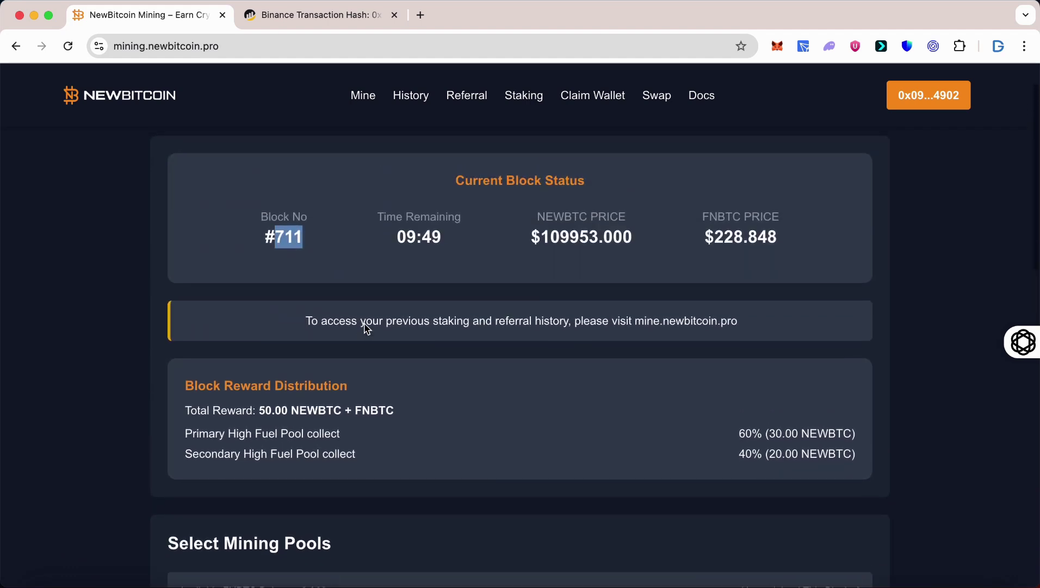
{"action": "scroll", "coordinate": [364, 328], "scroll_direction": "up", "scroll_amount": 2}
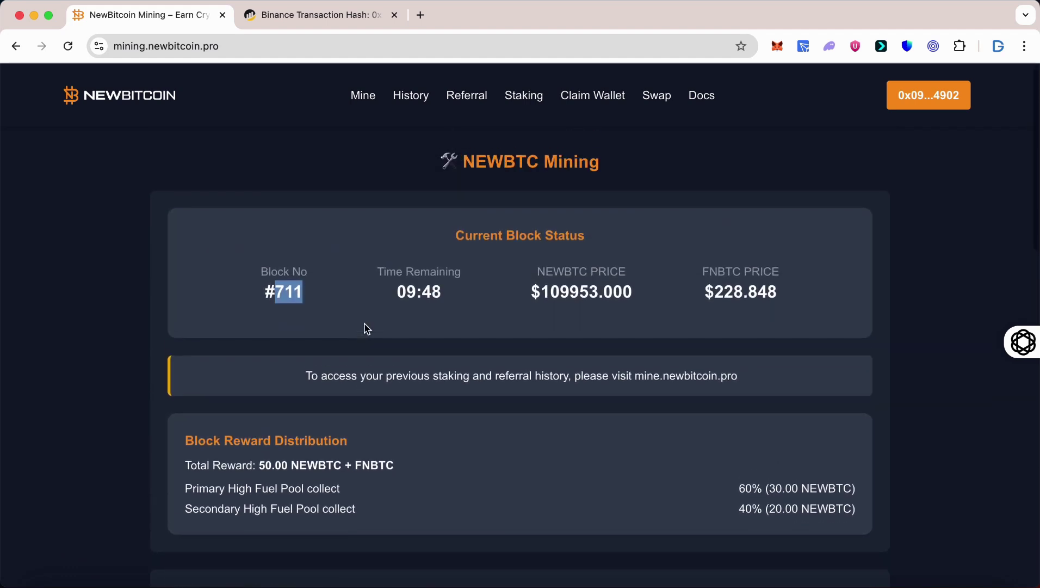
{"action": "left_click", "coordinate": [410, 95]}
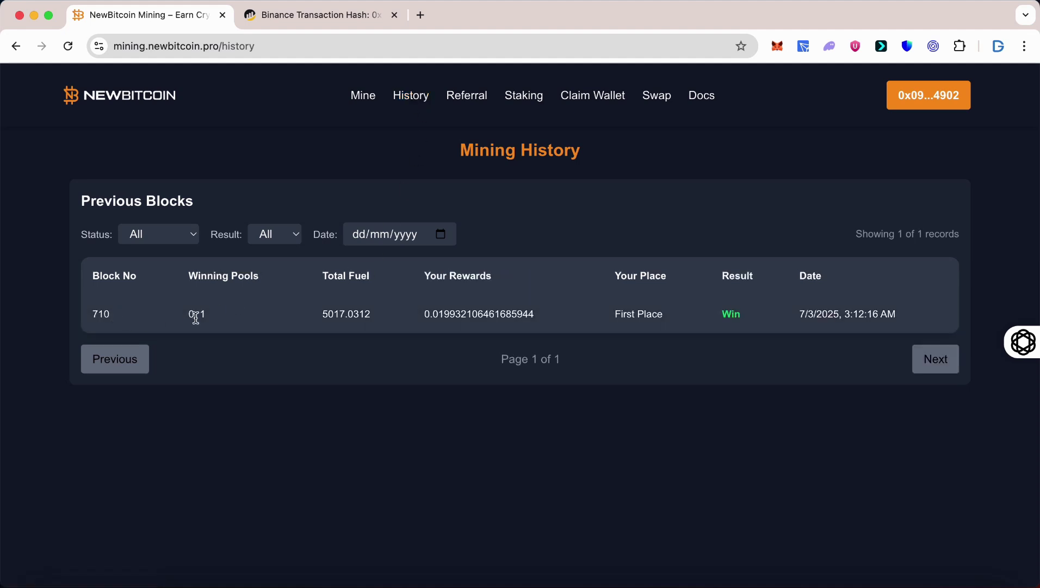
{"action": "double_click", "coordinate": [333, 316]}
{"action": "left_click", "coordinate": [370, 324]}
{"action": "double_click", "coordinate": [456, 317]}
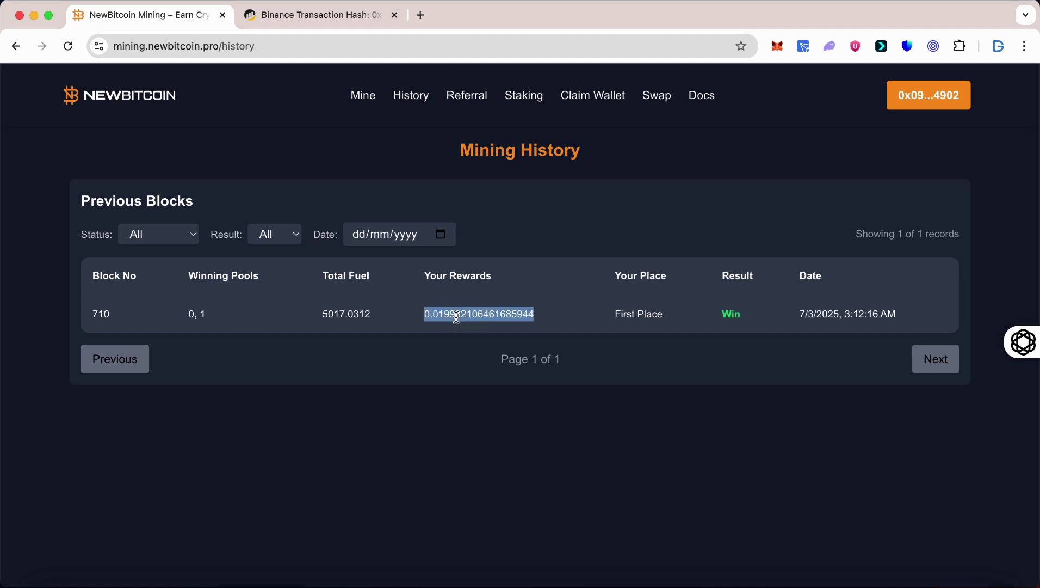
{"action": "left_click", "coordinate": [551, 323]}
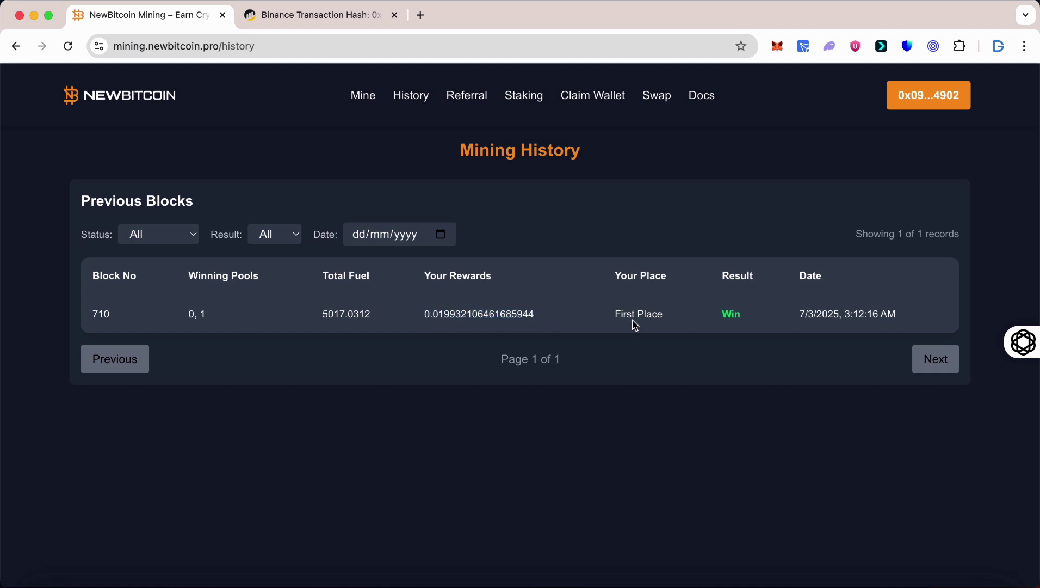
{"action": "triple_click", "coordinate": [652, 317]}
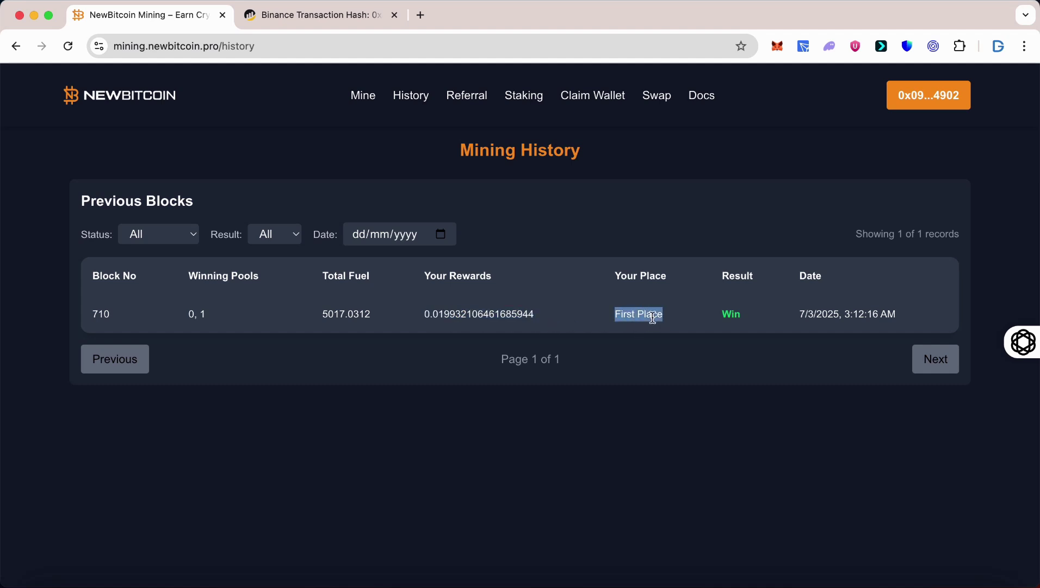
{"action": "left_click", "coordinate": [680, 324]}
{"action": "double_click", "coordinate": [734, 315]}
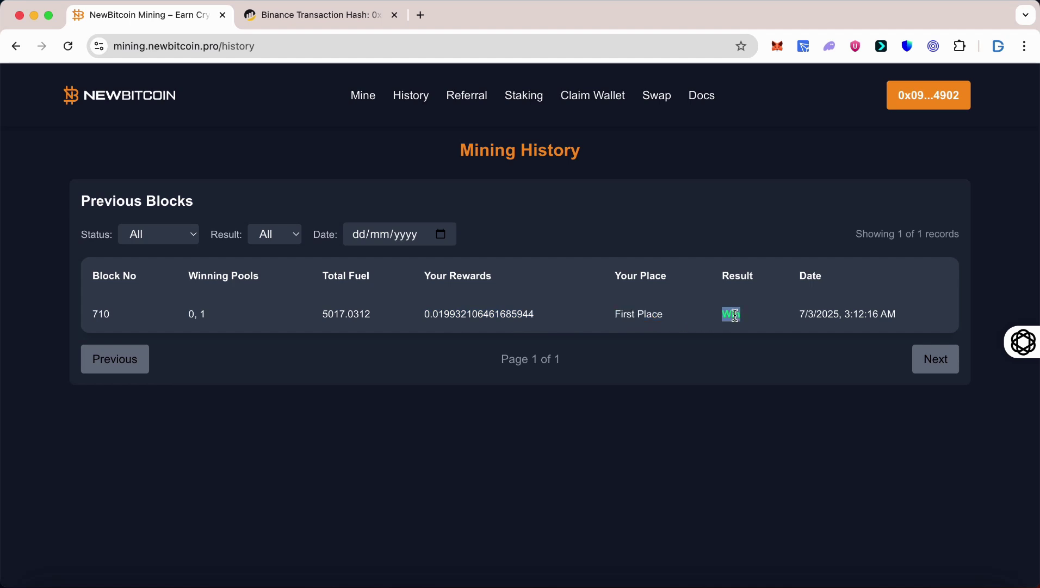
{"action": "left_click", "coordinate": [801, 329]}
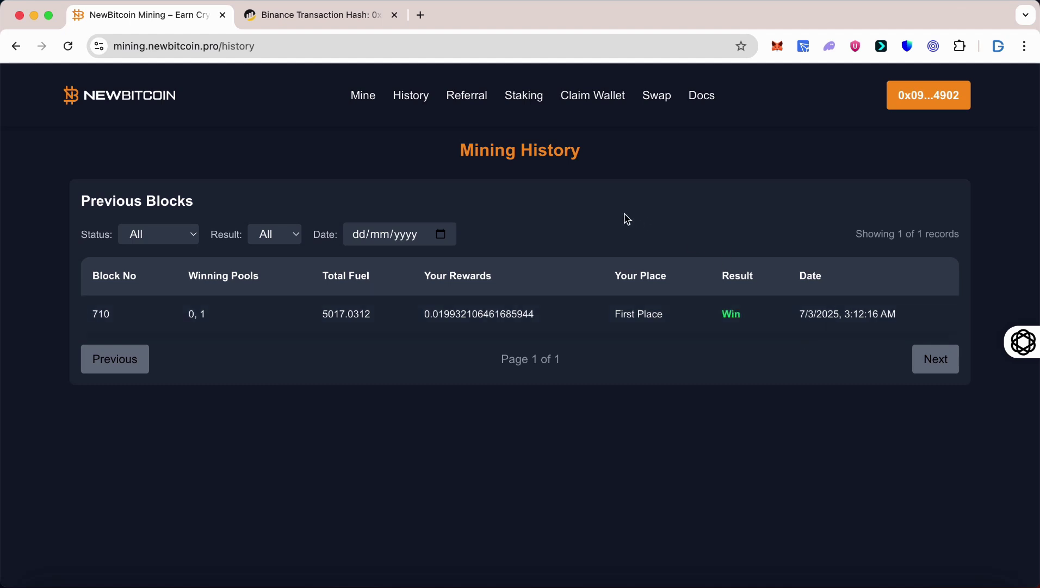
{"action": "left_click", "coordinate": [523, 95]}
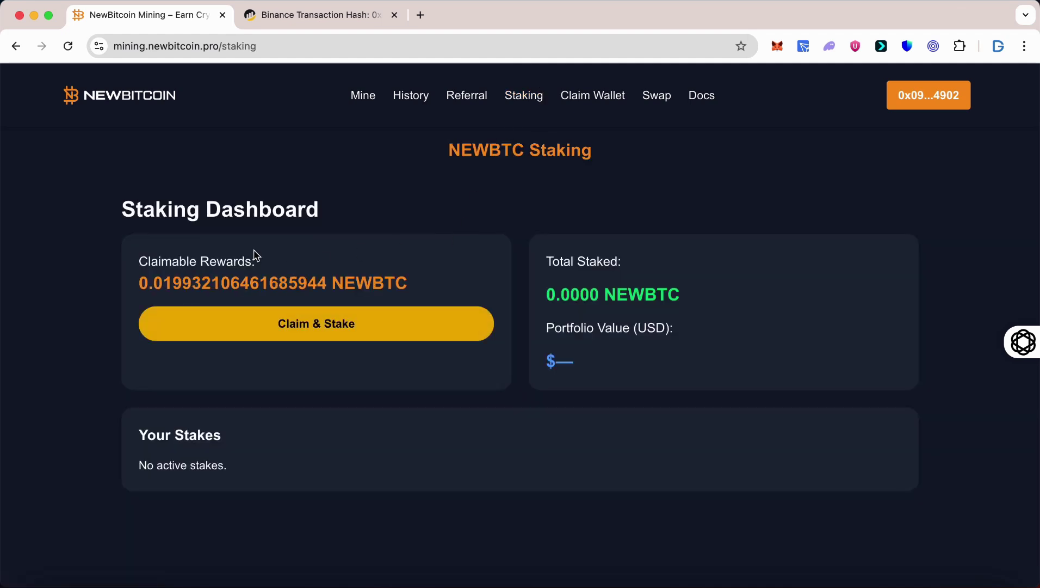
On the Staking Dashboard, Claim & Stake the 0.0199 NEWBTC rewards and confirm in MetaMask.
{"action": "triple_click", "coordinate": [185, 213]}
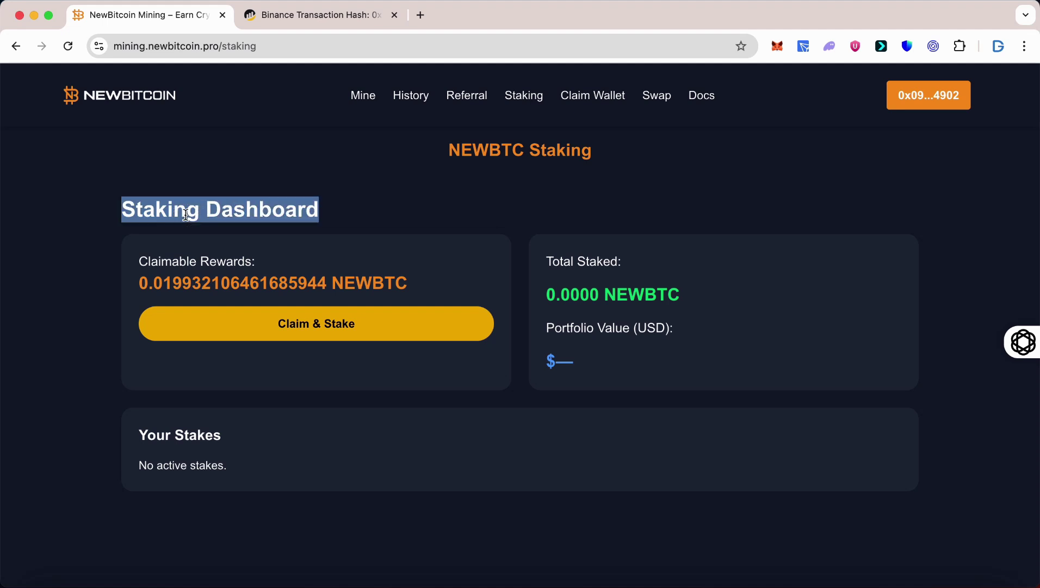
{"action": "left_click", "coordinate": [231, 262]}
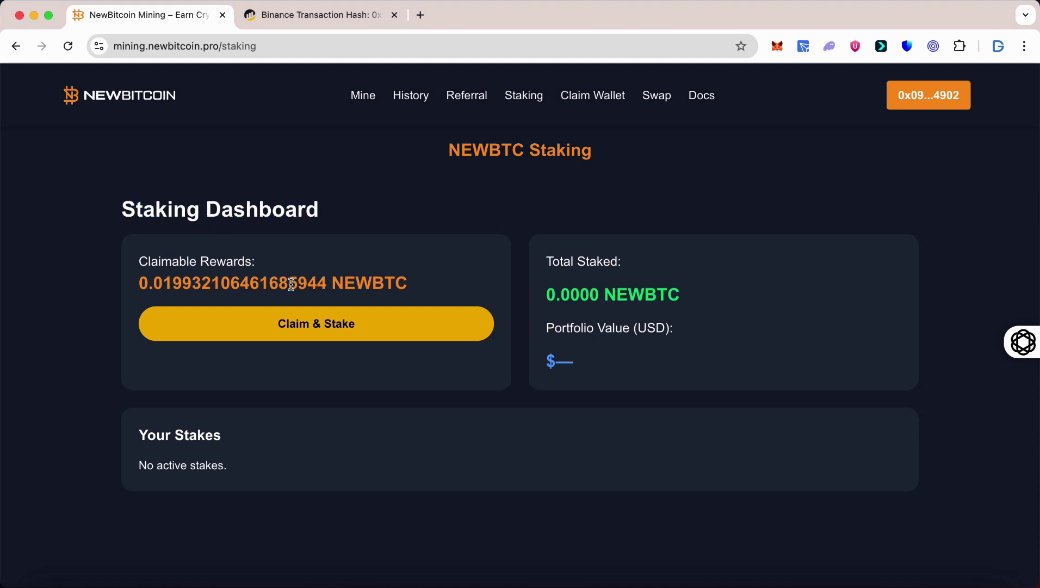
{"action": "double_click", "coordinate": [283, 284]}
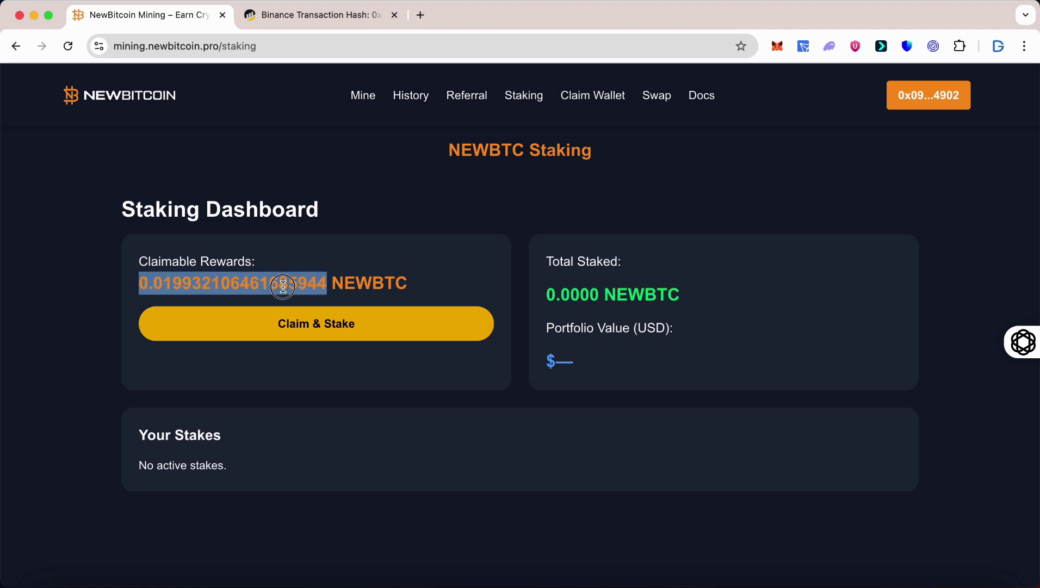
{"action": "left_click", "coordinate": [356, 287]}
{"action": "left_click", "coordinate": [360, 325]}
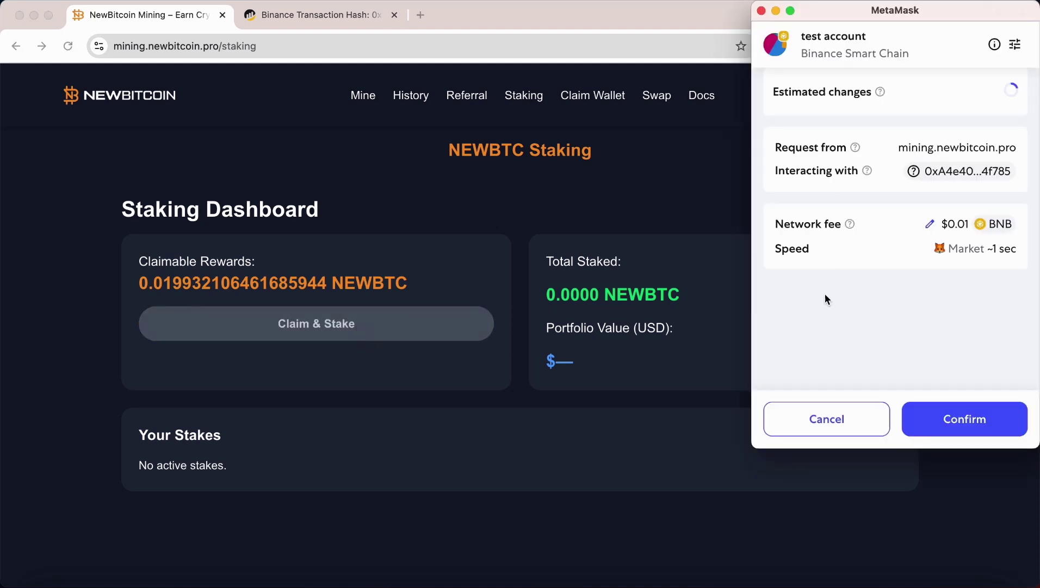
{"action": "left_click", "coordinate": [973, 420]}
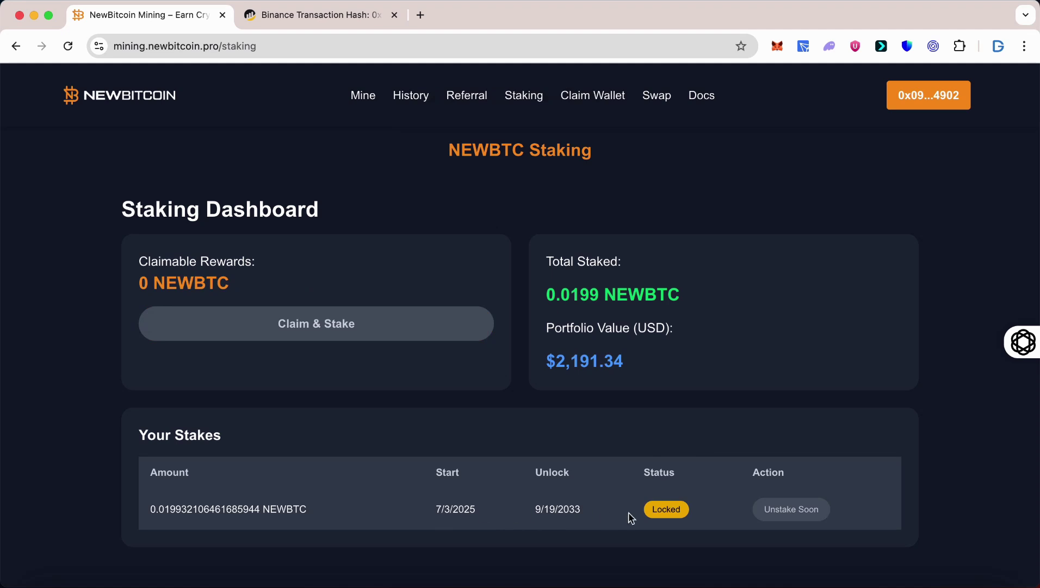
Check the staked amount, start date, 9/19/2033 unlock date and $2,191.34 portfolio value.
{"action": "triple_click", "coordinate": [280, 508]}
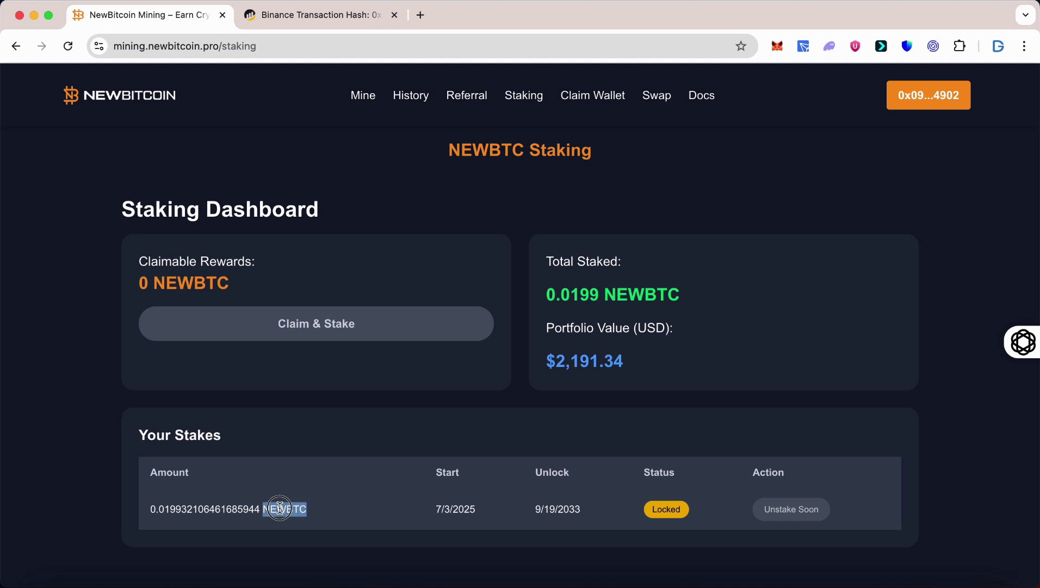
{"action": "double_click", "coordinate": [450, 509]}
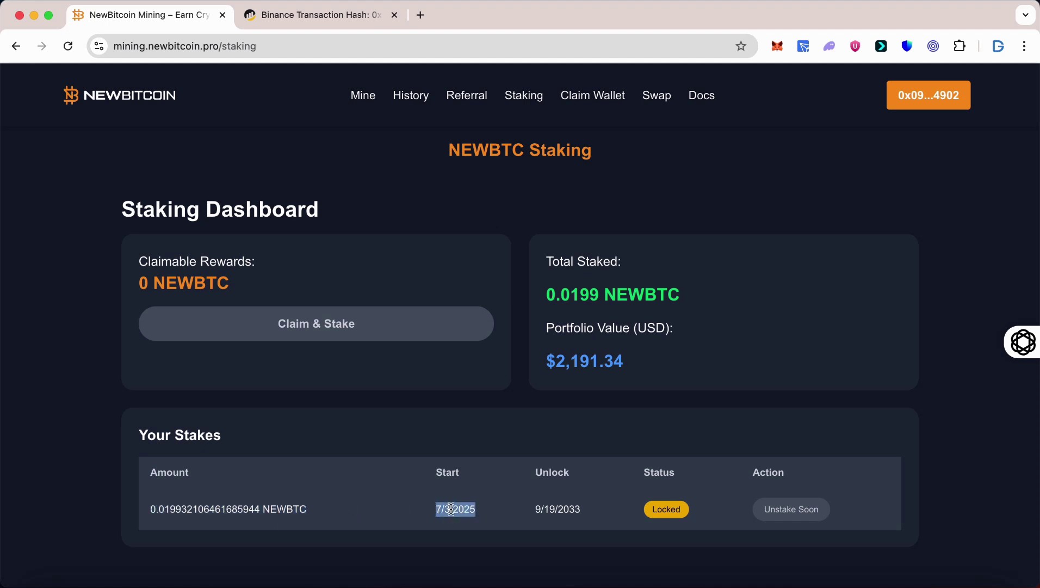
{"action": "double_click", "coordinate": [552, 509]}
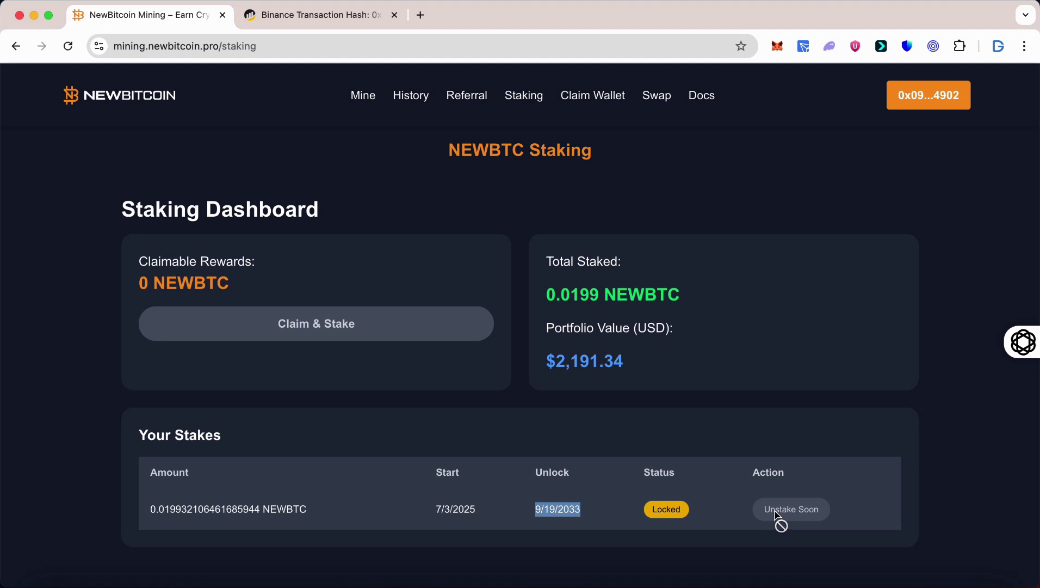
{"action": "left_click", "coordinate": [584, 360]}
{"action": "double_click", "coordinate": [584, 360]}
{"action": "left_click", "coordinate": [675, 371]}
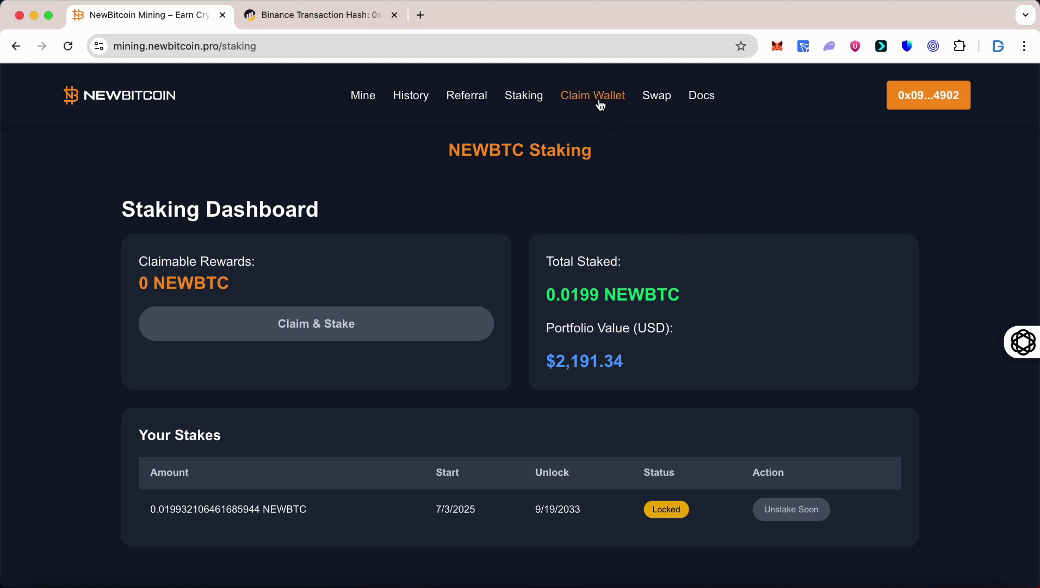
Open the Claim Wallet page and highlight the Refund & Bonus Dashboard and Refunded Fuel headings.
{"action": "left_click", "coordinate": [600, 99]}
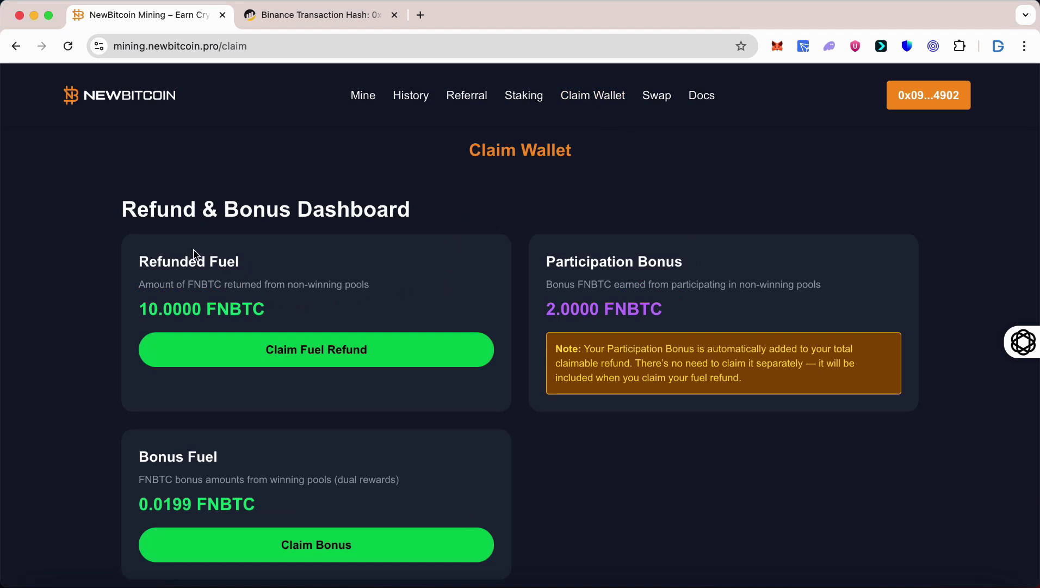
{"action": "triple_click", "coordinate": [245, 203]}
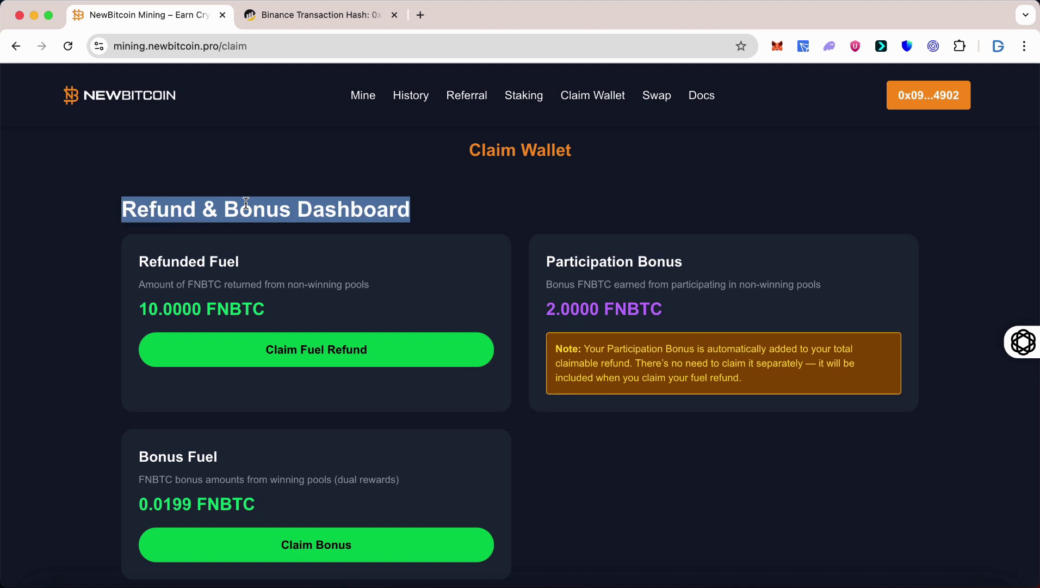
{"action": "left_click", "coordinate": [238, 259]}
{"action": "triple_click", "coordinate": [212, 261]}
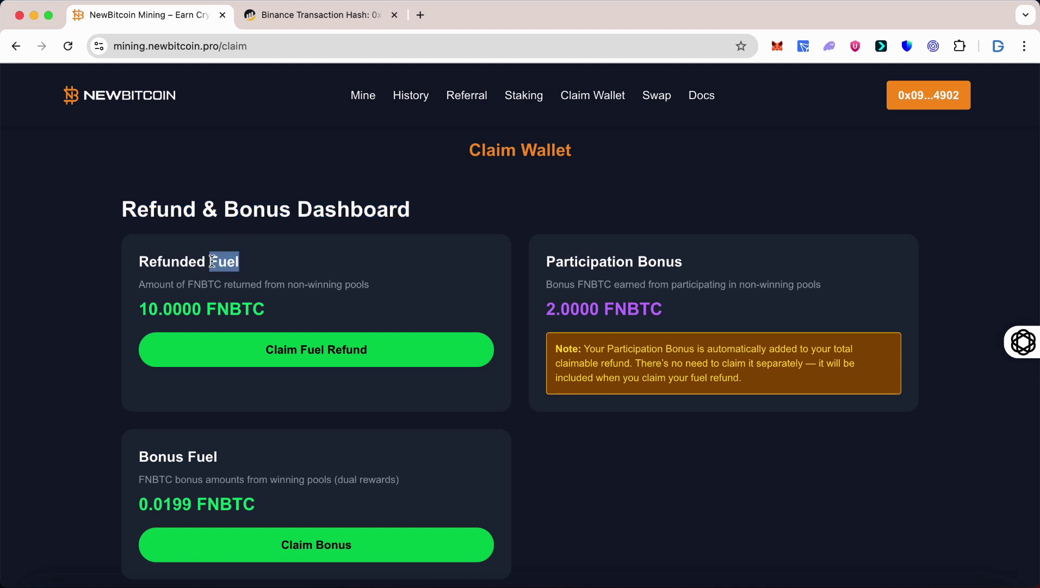
Highlight the 10.0000 refunded fuel, 2.0000 participation bonus and 0.0199 bonus fuel amounts.
{"action": "triple_click", "coordinate": [181, 309]}
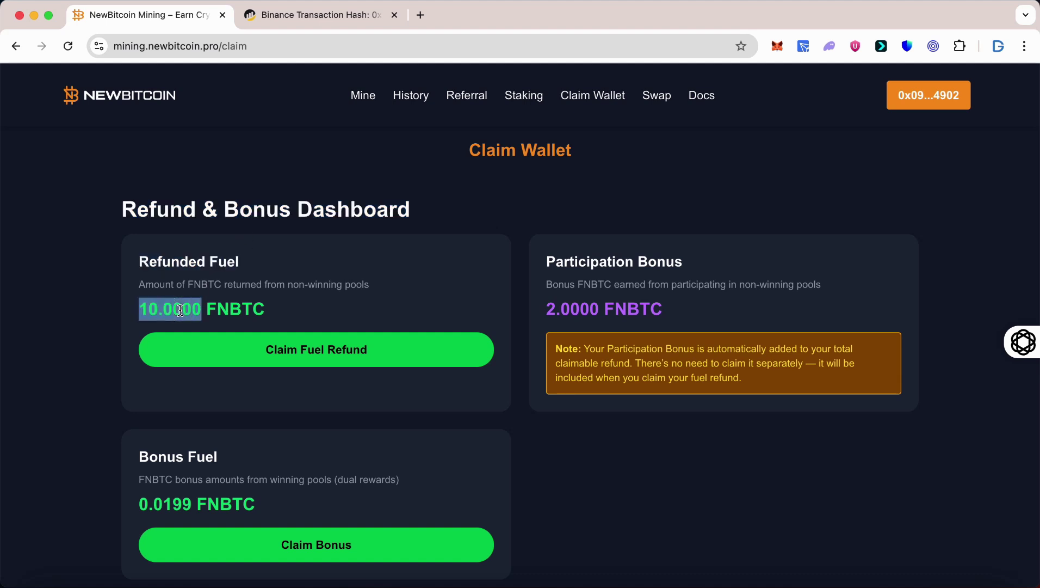
{"action": "left_click", "coordinate": [294, 307]}
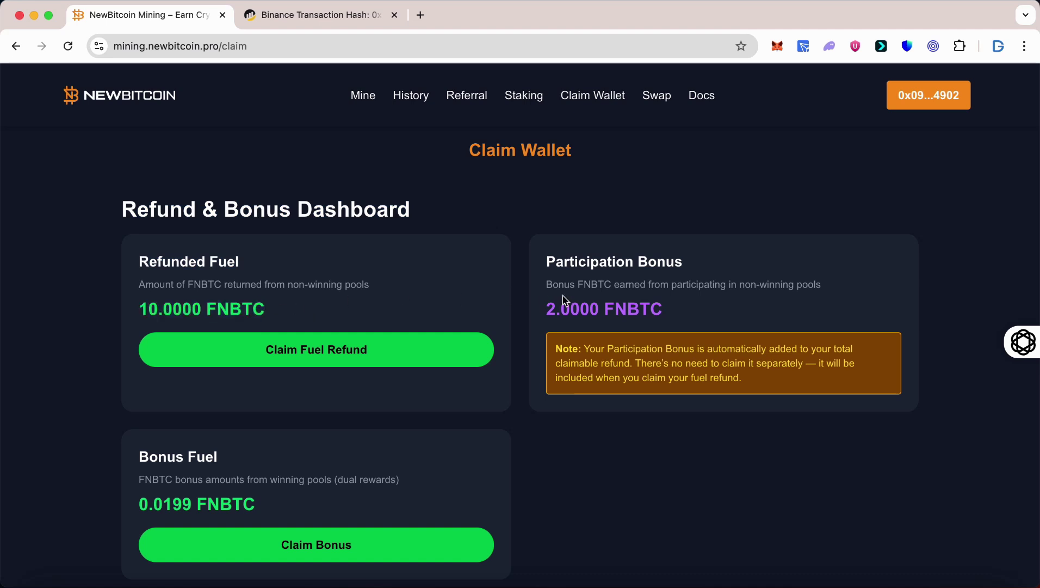
{"action": "triple_click", "coordinate": [575, 307]}
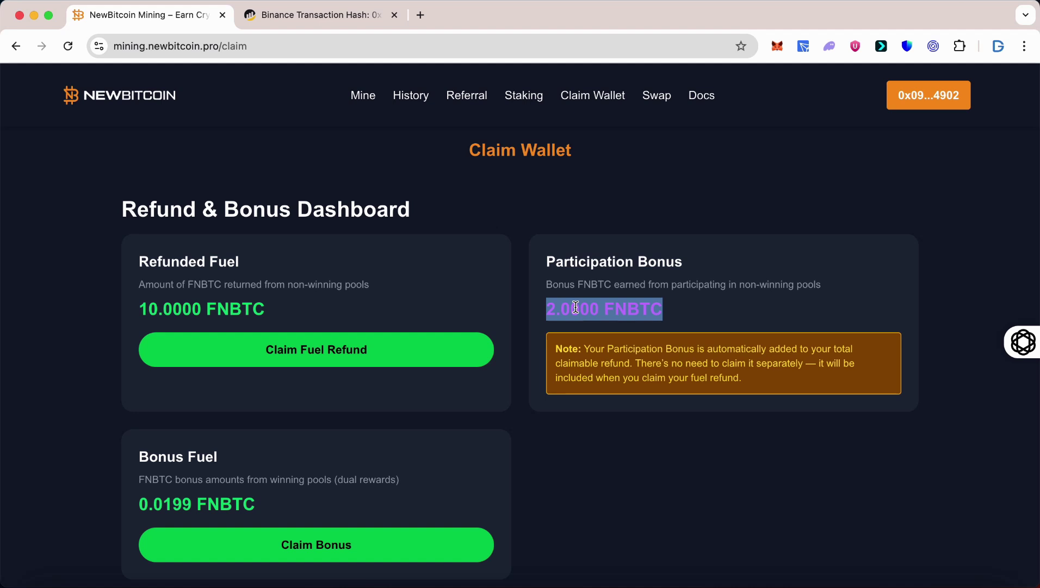
{"action": "left_click", "coordinate": [576, 307]}
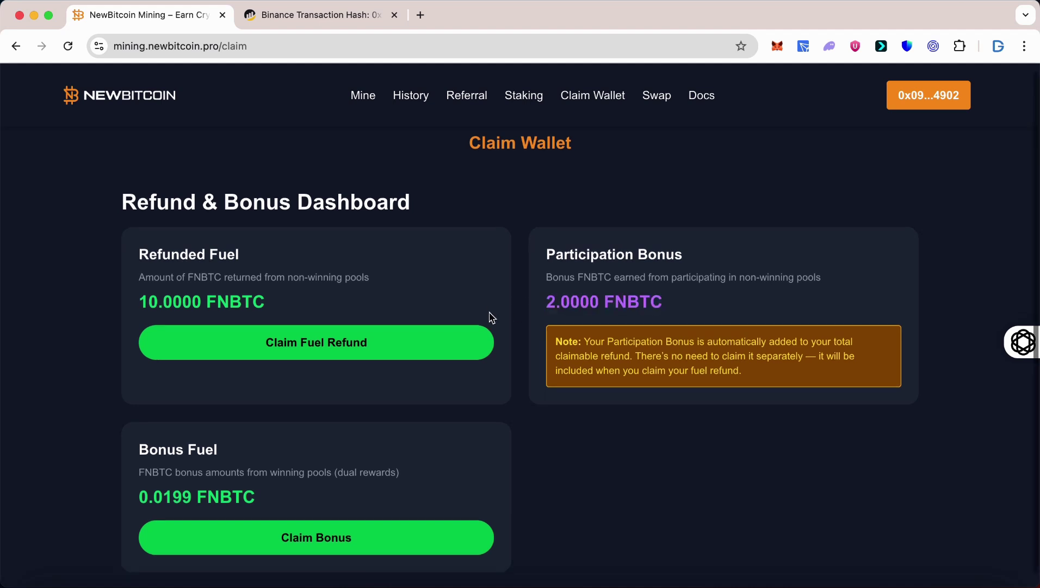
{"action": "scroll", "coordinate": [492, 317], "scroll_direction": "down", "scroll_amount": 1}
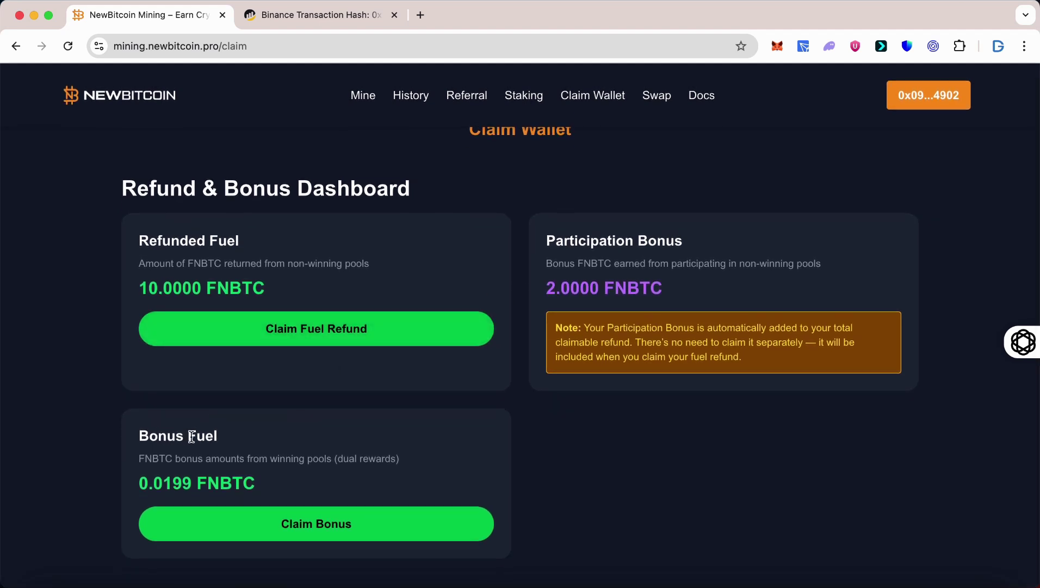
{"action": "triple_click", "coordinate": [194, 483]}
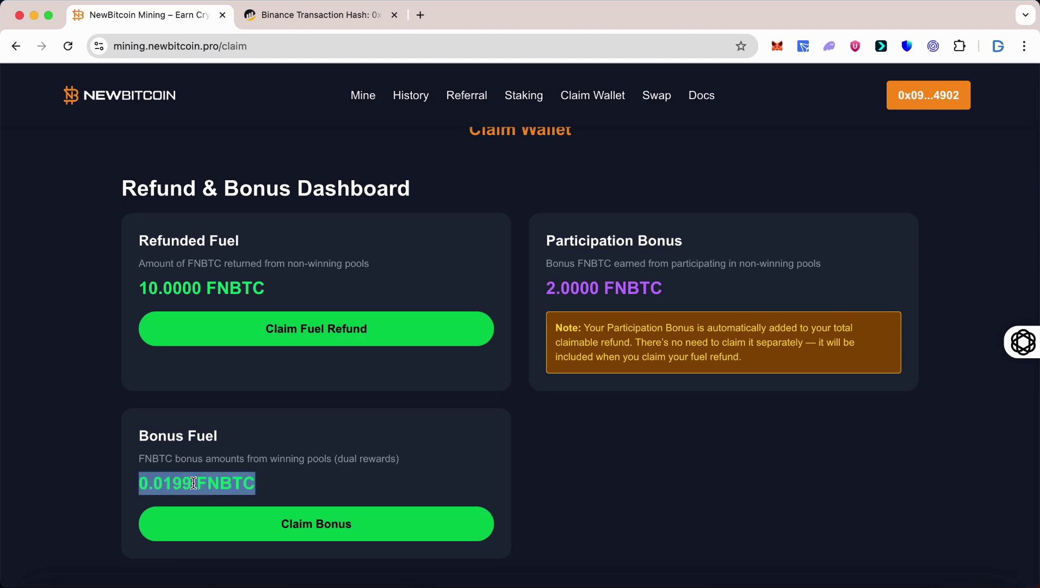
{"action": "left_click", "coordinate": [310, 474]}
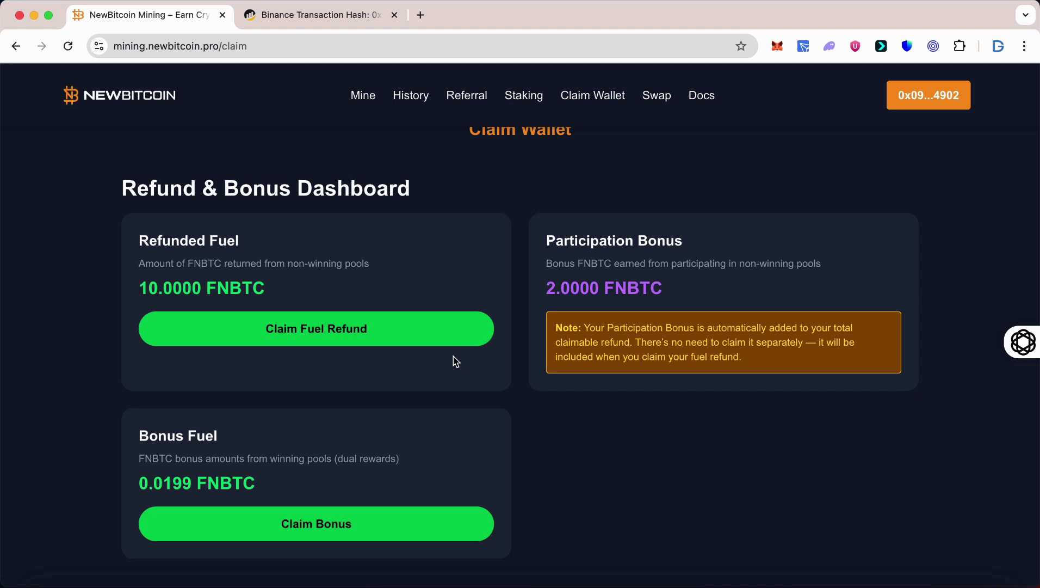
Claim the fuel refund and the 0.0199 FNBTC bonus, confirming both MetaMask transactions.
{"action": "left_click", "coordinate": [420, 335]}
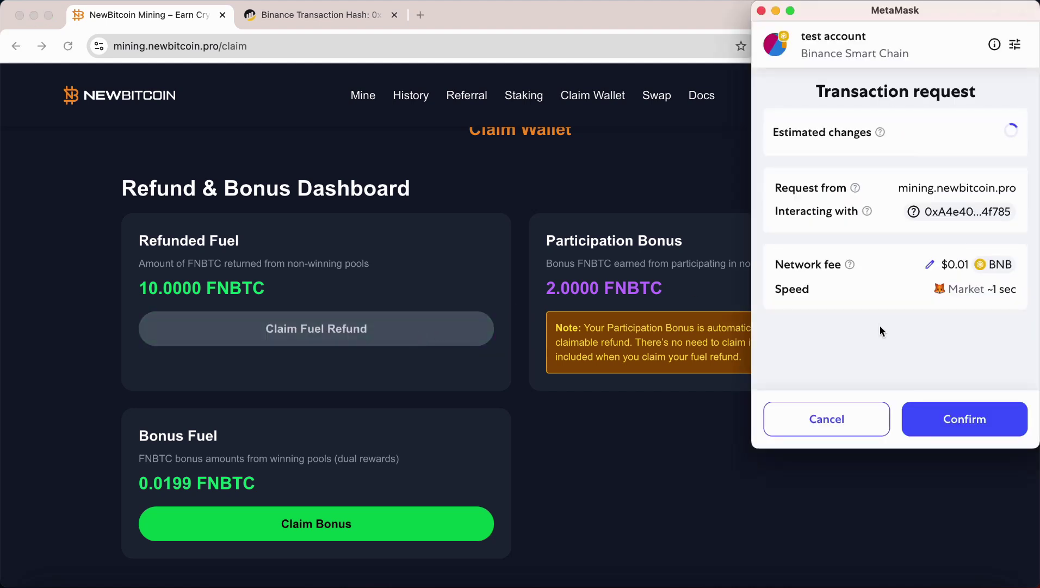
{"action": "left_click", "coordinate": [965, 419]}
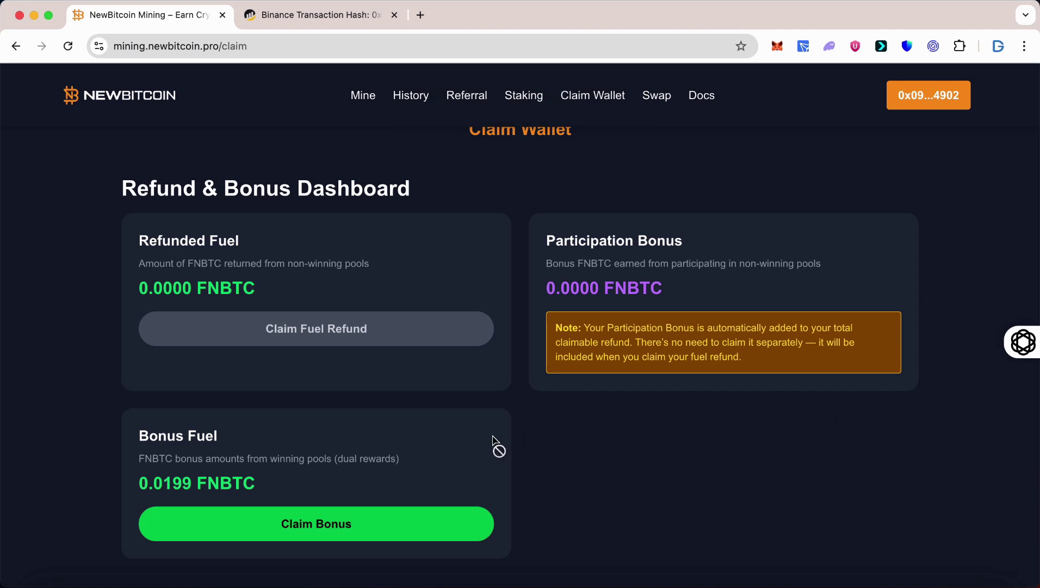
{"action": "left_click", "coordinate": [400, 530]}
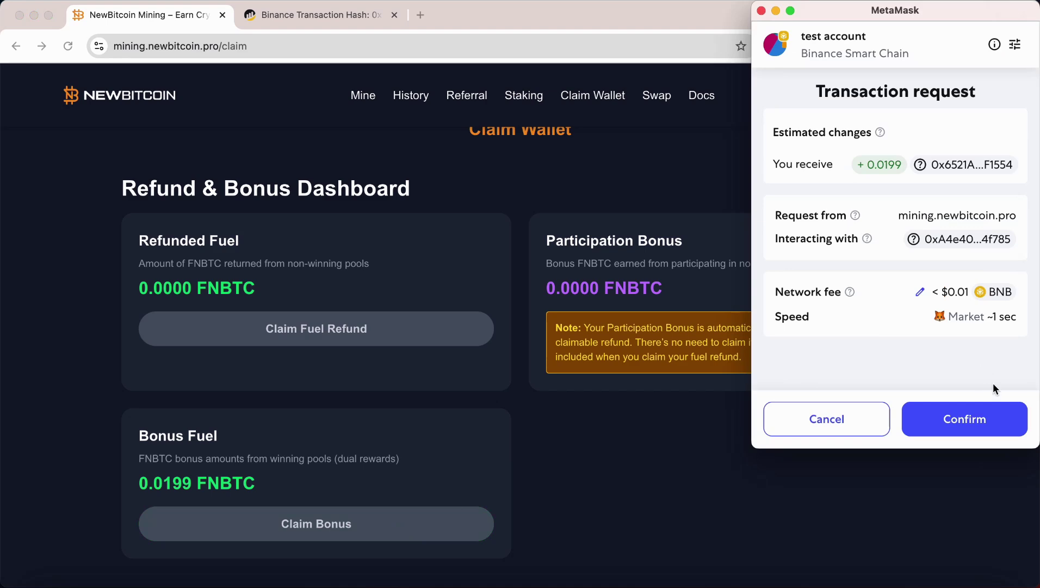
{"action": "left_click", "coordinate": [964, 419]}
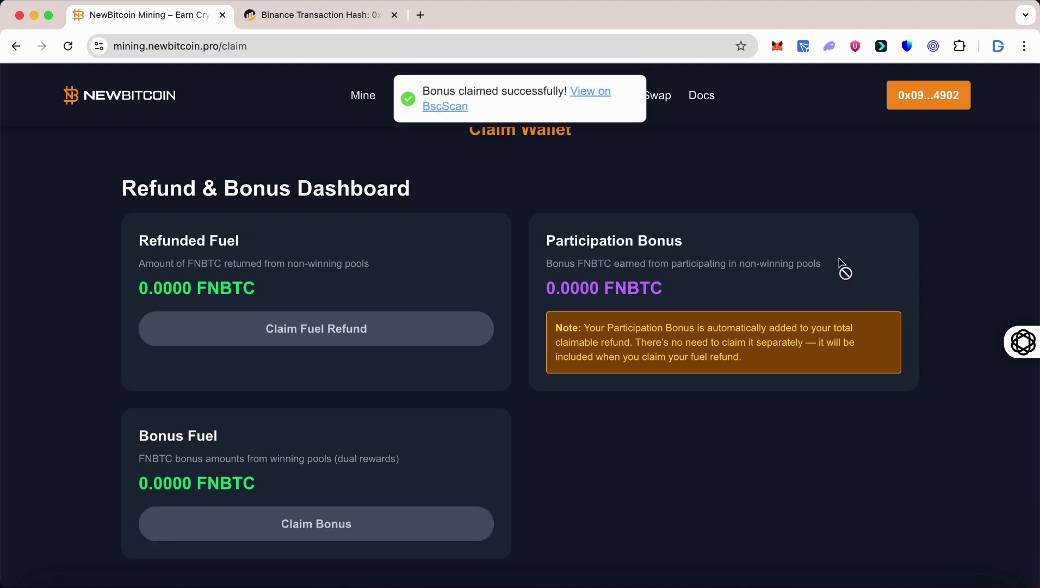
Return to the Mine page and highlight the 10.020 available FNBTC balance.
{"action": "left_click", "coordinate": [363, 96]}
{"action": "scroll", "coordinate": [437, 406], "scroll_direction": "down", "scroll_amount": 5}
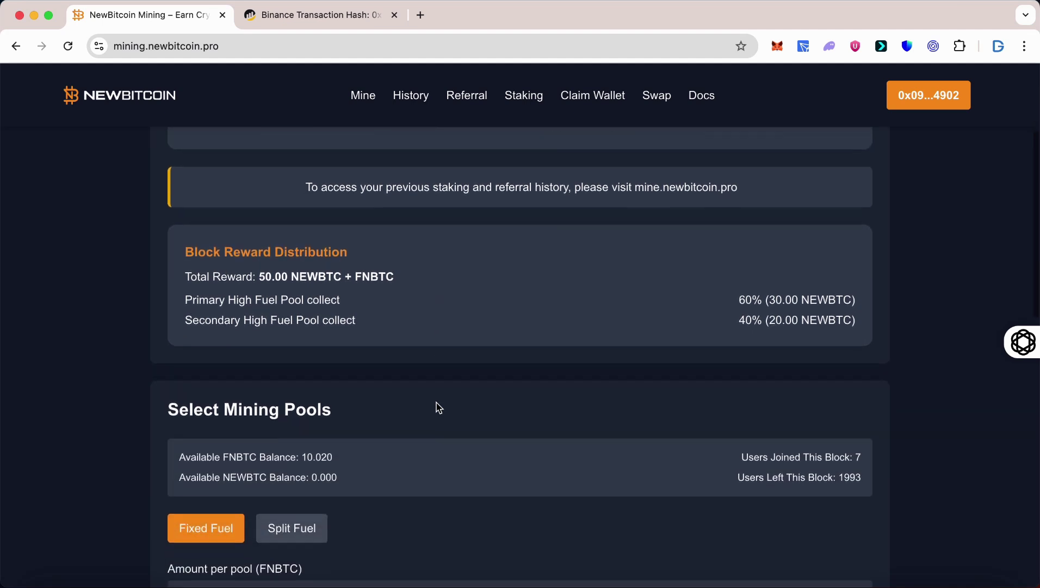
{"action": "scroll", "coordinate": [437, 406], "scroll_direction": "down", "scroll_amount": 3}
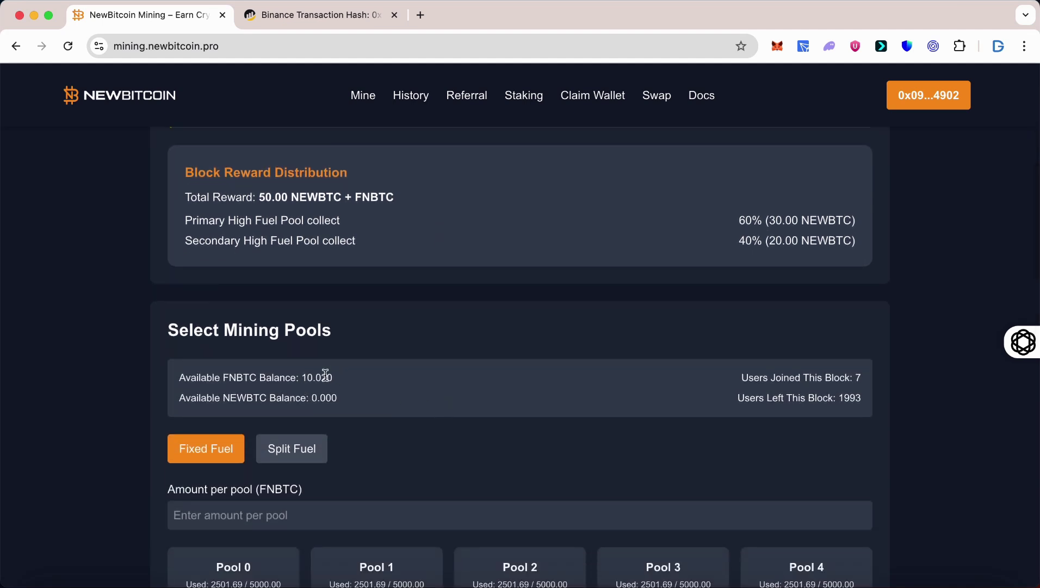
{"action": "double_click", "coordinate": [313, 378]}
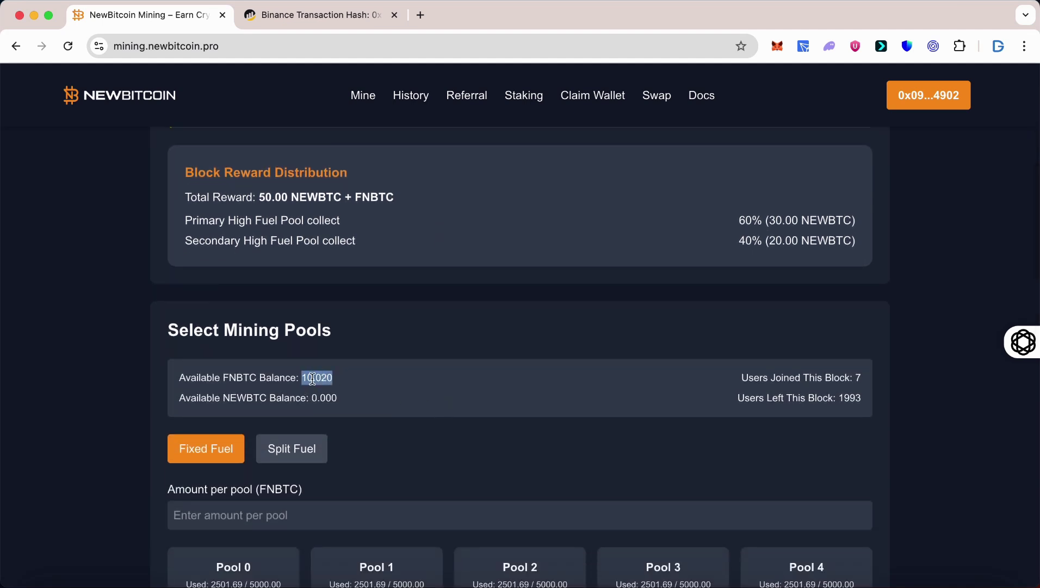
{"action": "left_click", "coordinate": [362, 389]}
{"action": "scroll", "coordinate": [361, 389], "scroll_direction": "up", "scroll_amount": 8}
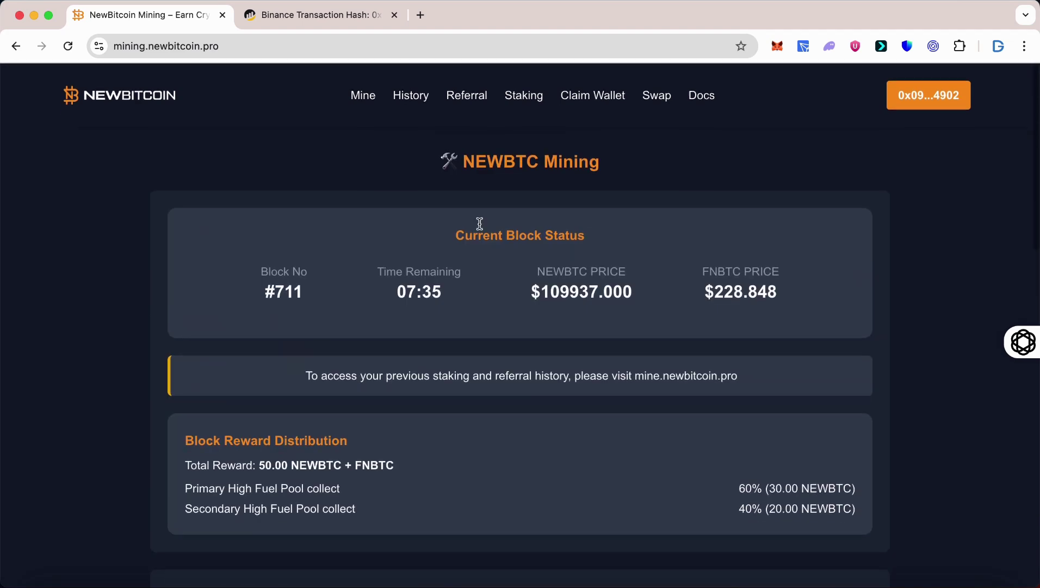
{"action": "left_click", "coordinate": [779, 47]}
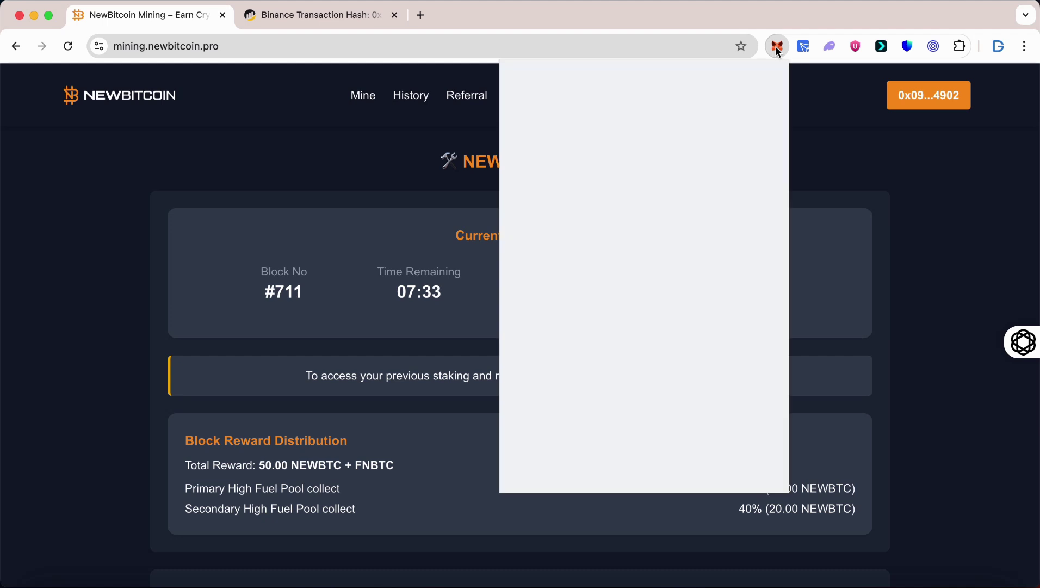
{"action": "scroll", "coordinate": [672, 418], "scroll_direction": "down", "scroll_amount": 2}
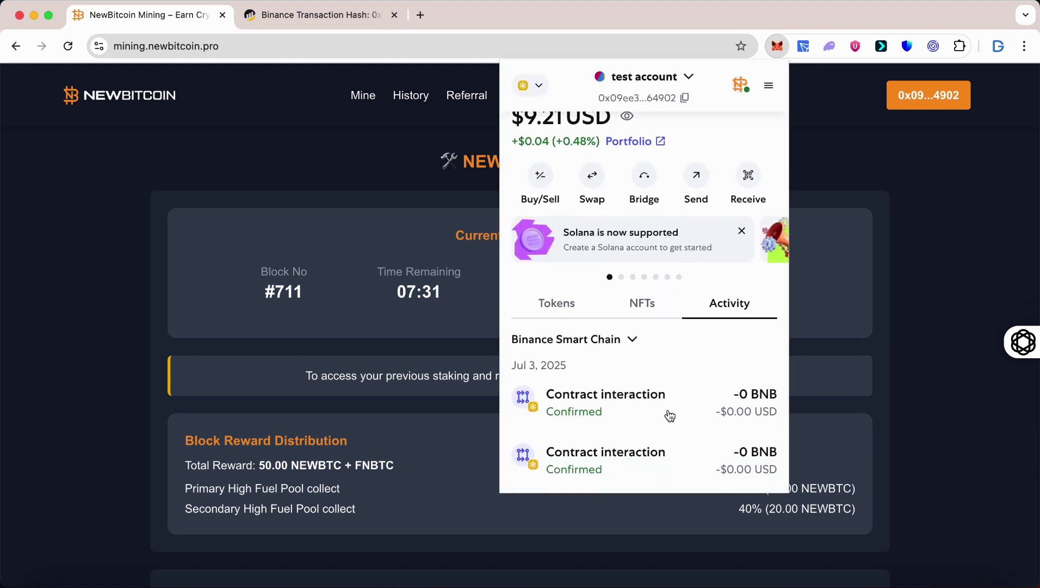
{"action": "scroll", "coordinate": [670, 420], "scroll_direction": "down", "scroll_amount": 3}
{"action": "scroll", "coordinate": [669, 422], "scroll_direction": "down", "scroll_amount": 1}
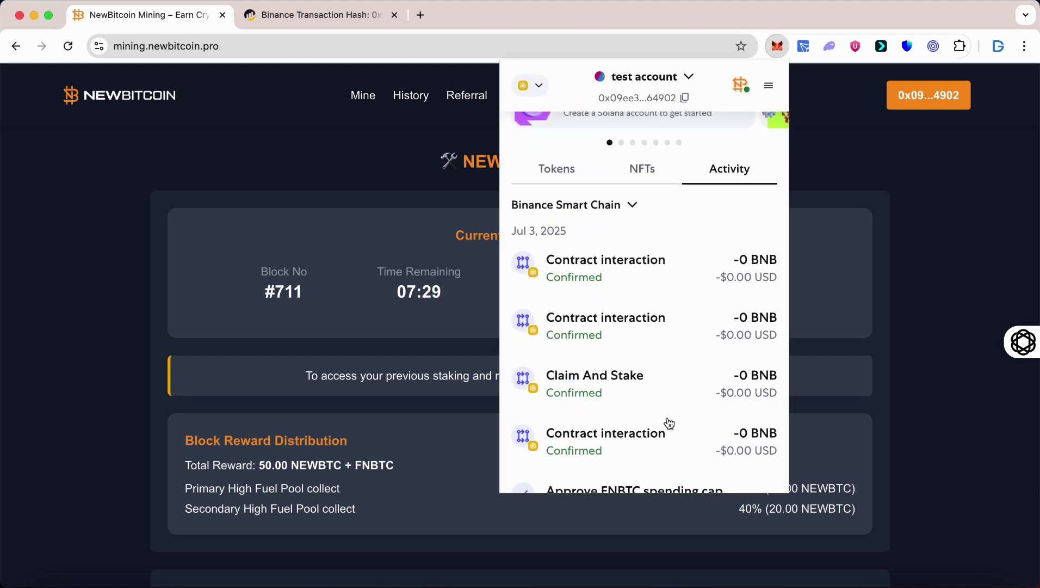
{"action": "left_click", "coordinate": [557, 169]}
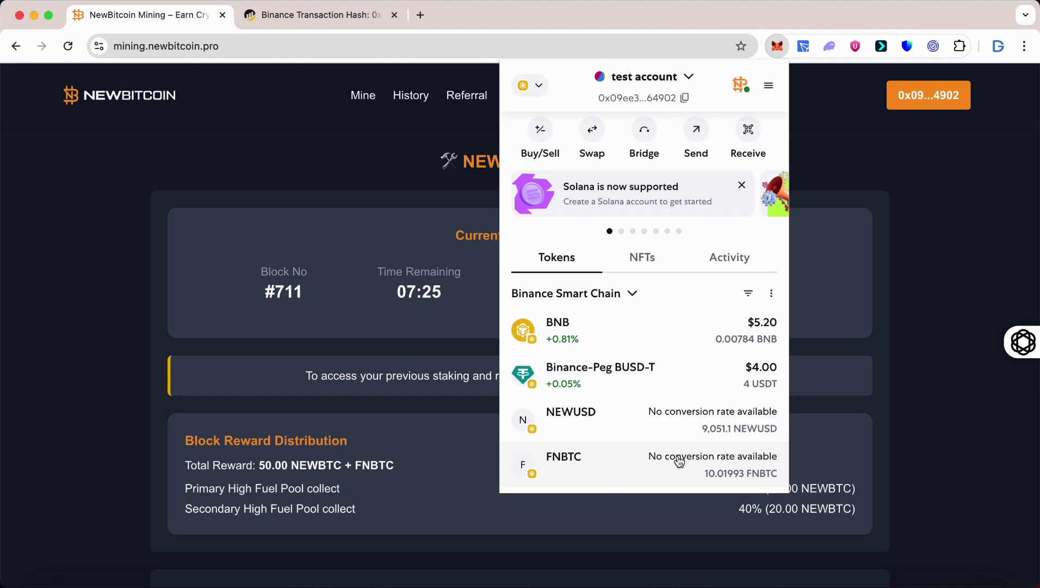
{"action": "left_click", "coordinate": [715, 474]}
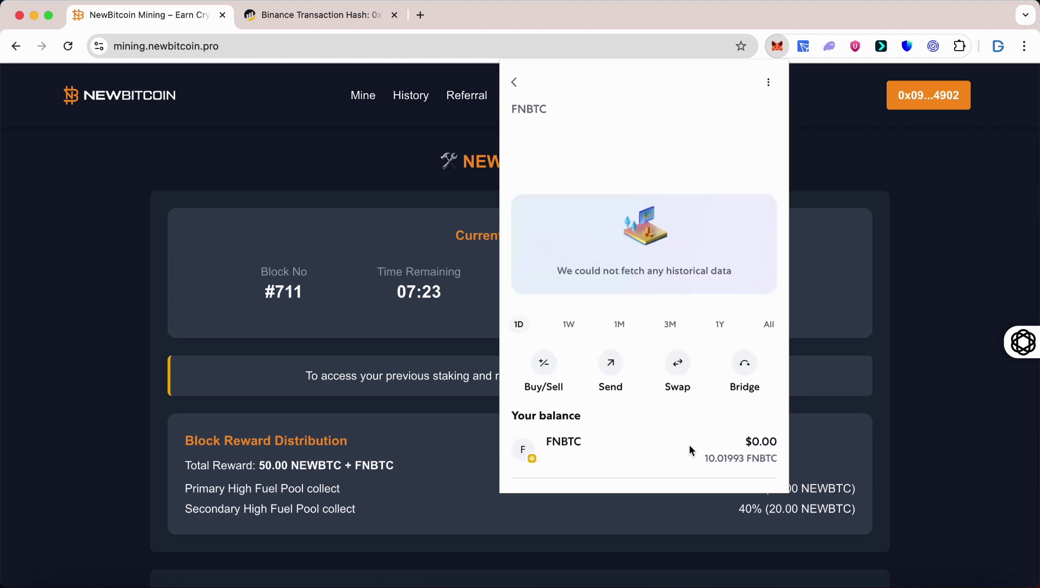
{"action": "double_click", "coordinate": [717, 463]}
{"action": "left_click", "coordinate": [680, 408]}
{"action": "left_click", "coordinate": [514, 84]}
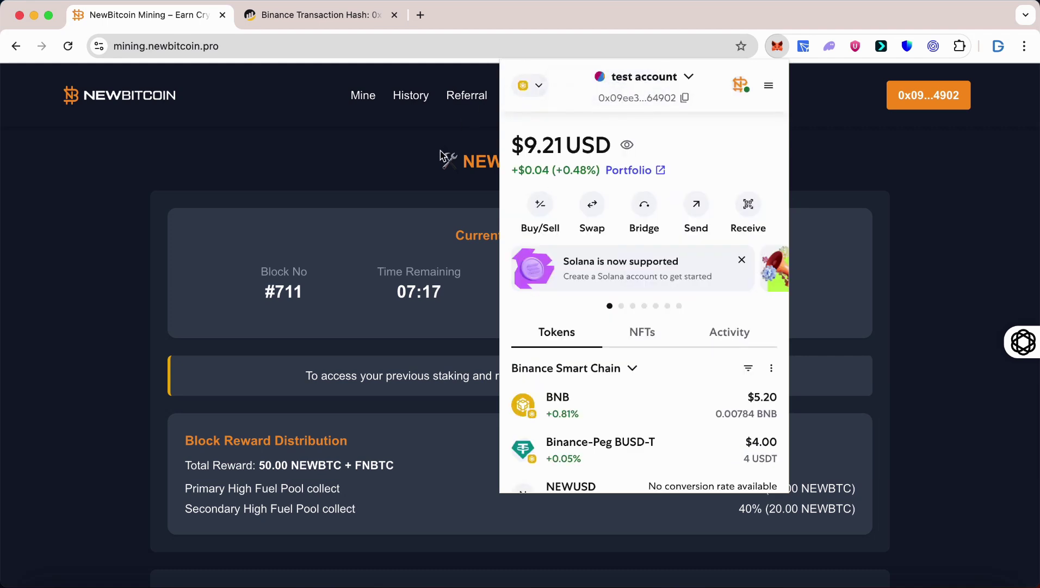
{"action": "left_click", "coordinate": [413, 152]}
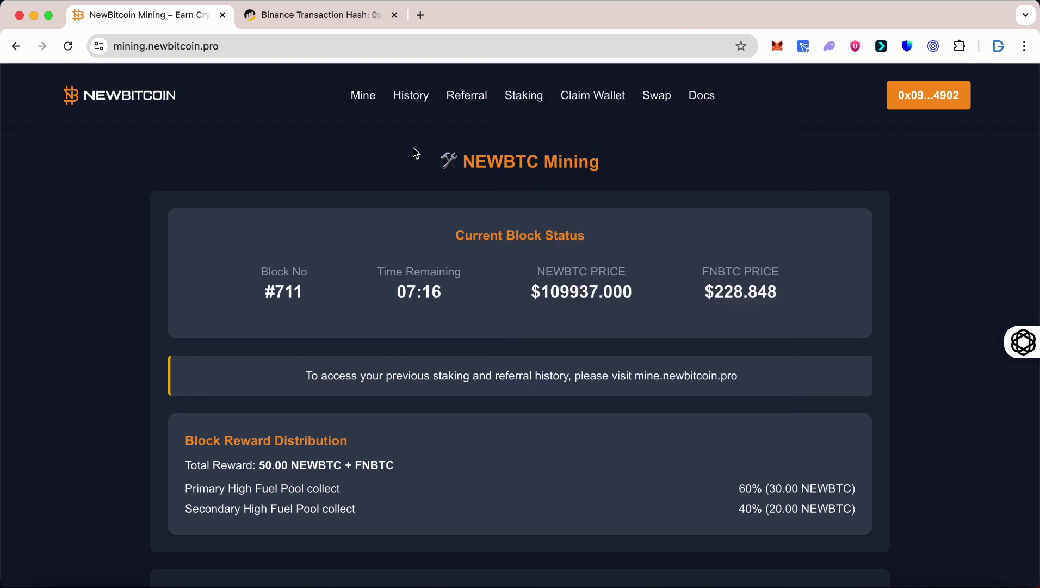
Open the Swap Tokens page from the navigation and highlight its heading.
{"action": "left_click", "coordinate": [652, 101]}
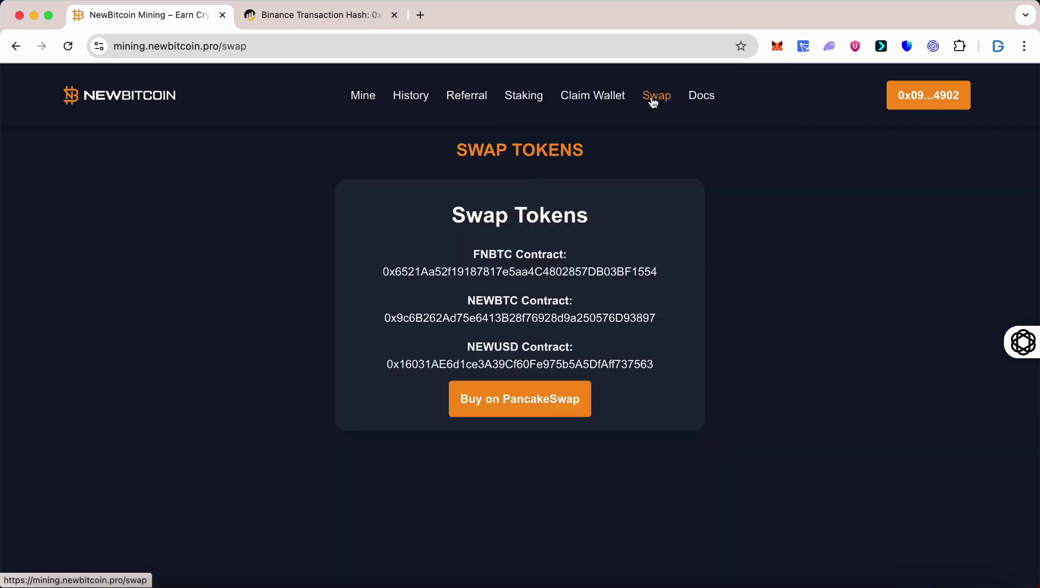
{"action": "triple_click", "coordinate": [503, 216]}
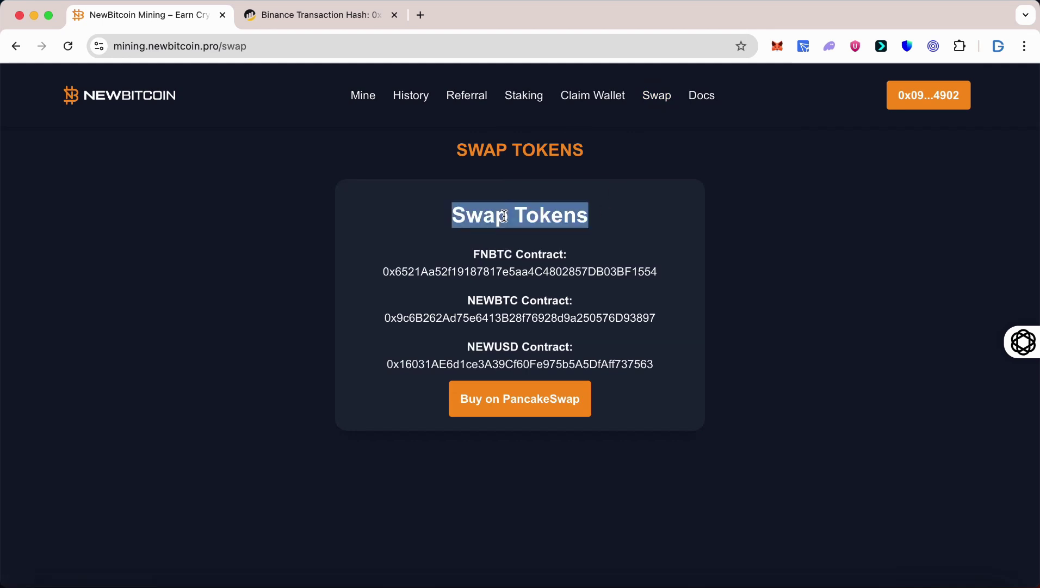
{"action": "left_click", "coordinate": [505, 248]}
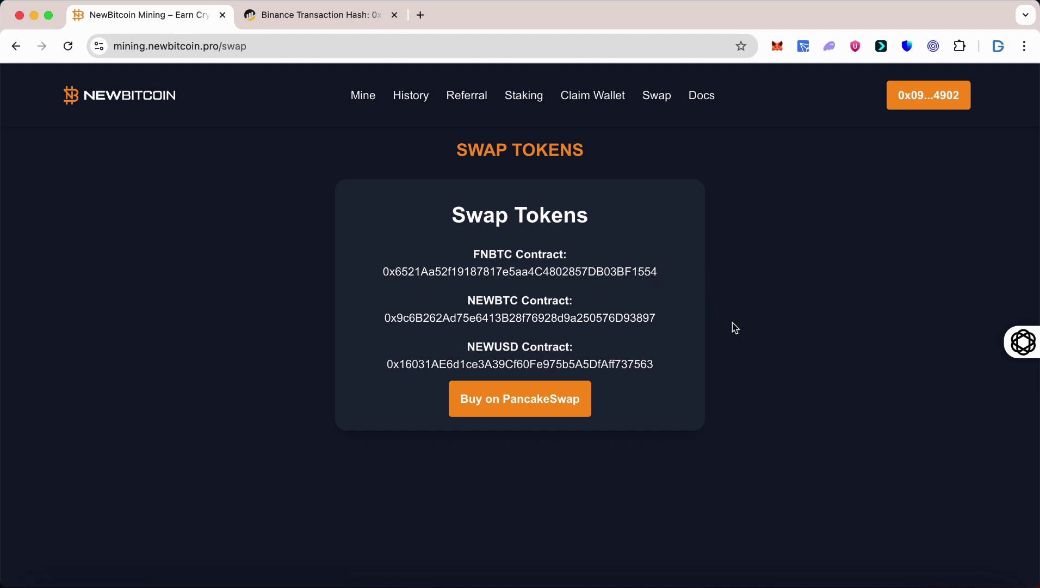
{"action": "scroll", "coordinate": [736, 340], "scroll_direction": "down", "scroll_amount": 1}
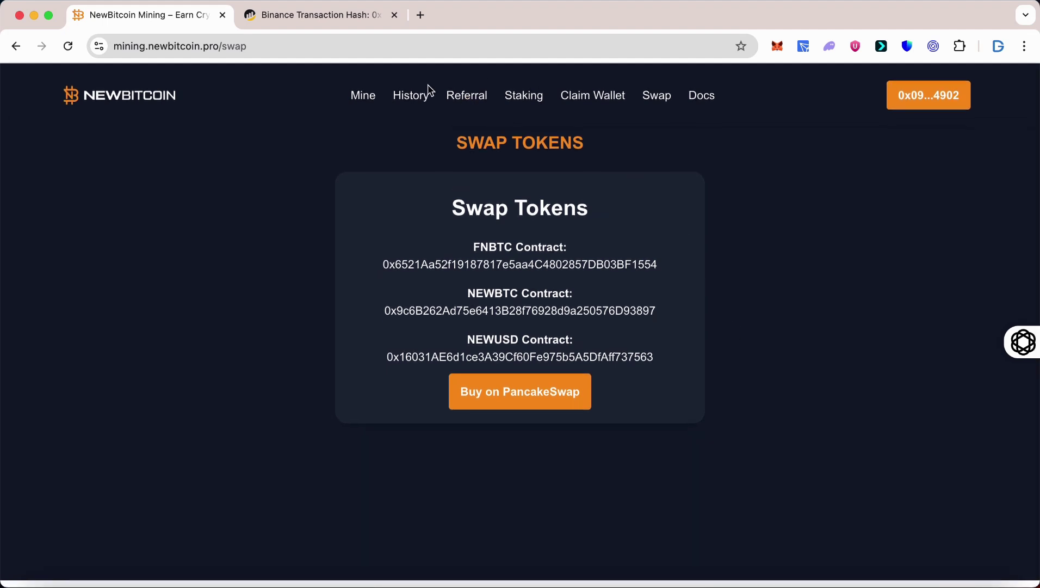
Go back from Swap Tokens to the NEWBTC Mining page via Mine.
{"action": "left_click", "coordinate": [364, 96]}
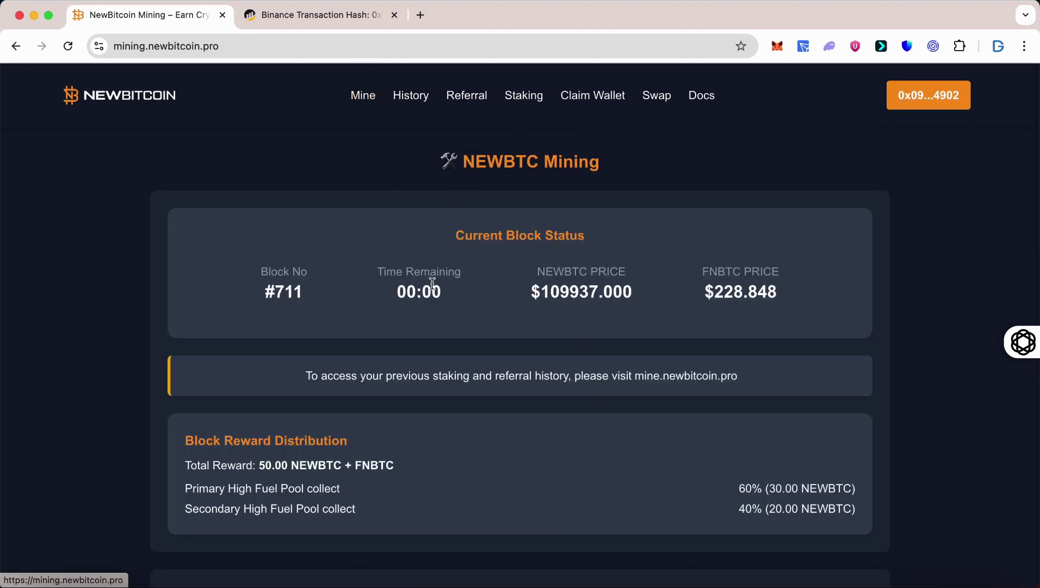
{"action": "scroll", "coordinate": [432, 288], "scroll_direction": "down", "scroll_amount": 3}
{"action": "scroll", "coordinate": [431, 288], "scroll_direction": "down", "scroll_amount": 5}
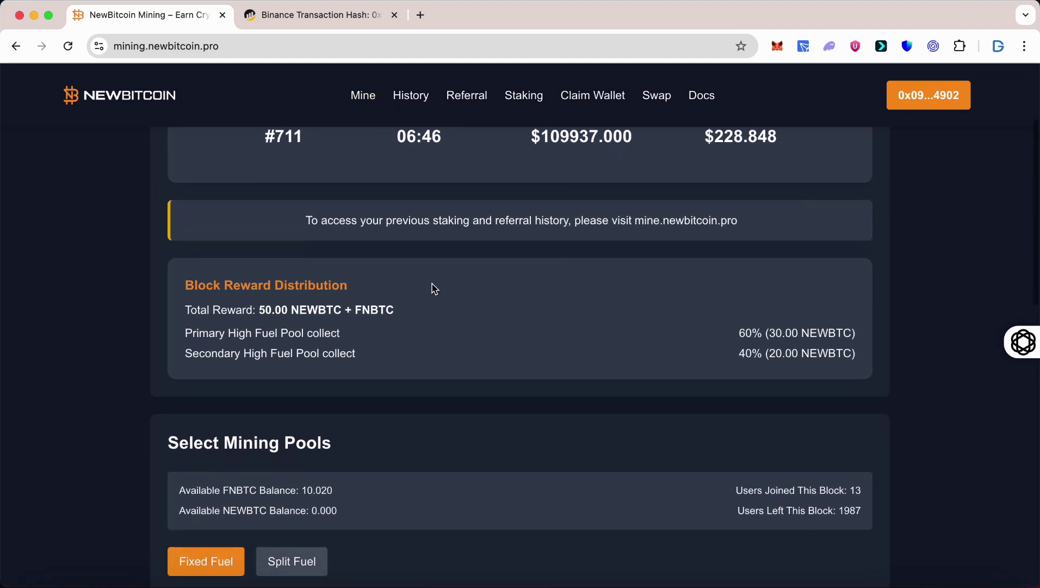
{"action": "scroll", "coordinate": [432, 289], "scroll_direction": "down", "scroll_amount": 5}
{"action": "scroll", "coordinate": [432, 289], "scroll_direction": "down", "scroll_amount": 4}
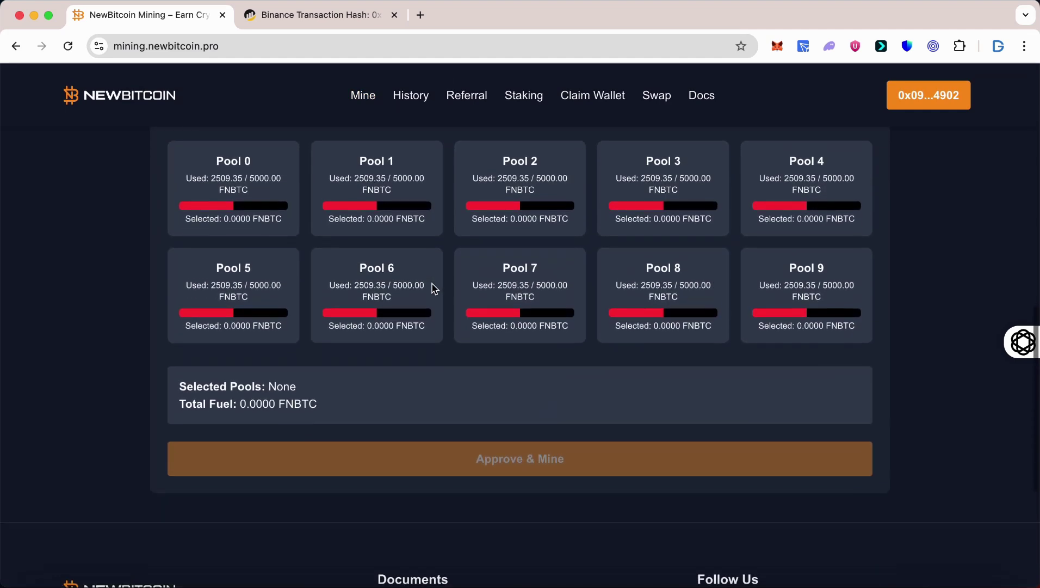
{"action": "scroll", "coordinate": [432, 289], "scroll_direction": "down", "scroll_amount": 3}
{"action": "scroll", "coordinate": [432, 289], "scroll_direction": "down", "scroll_amount": 2}
{"action": "scroll", "coordinate": [432, 289], "scroll_direction": "down", "scroll_amount": 2}
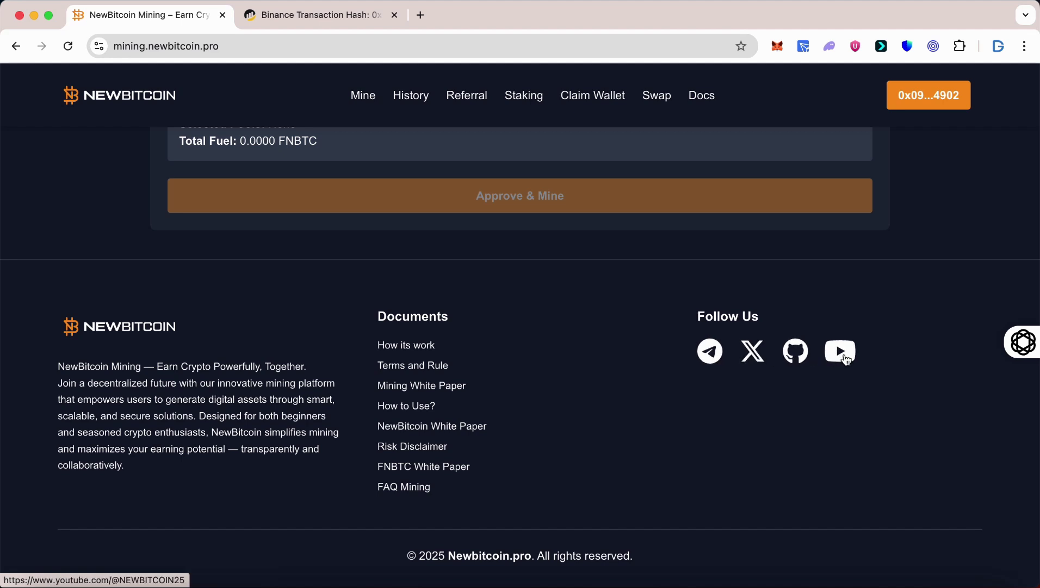
{"action": "scroll", "coordinate": [900, 350], "scroll_direction": "up", "scroll_amount": 10}
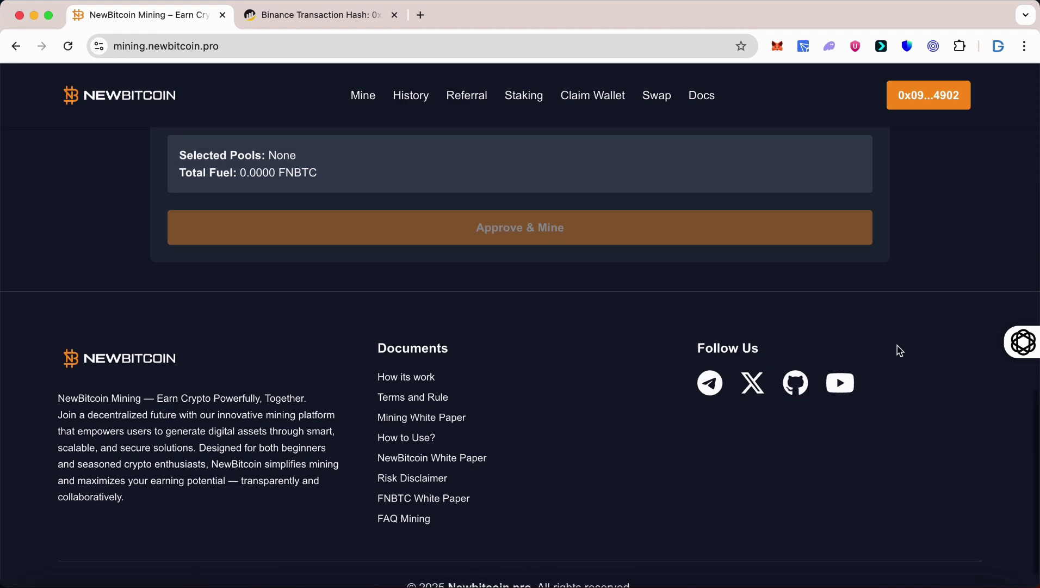
{"action": "scroll", "coordinate": [900, 350], "scroll_direction": "up", "scroll_amount": 5}
{"action": "scroll", "coordinate": [900, 350], "scroll_direction": "up", "scroll_amount": 5}
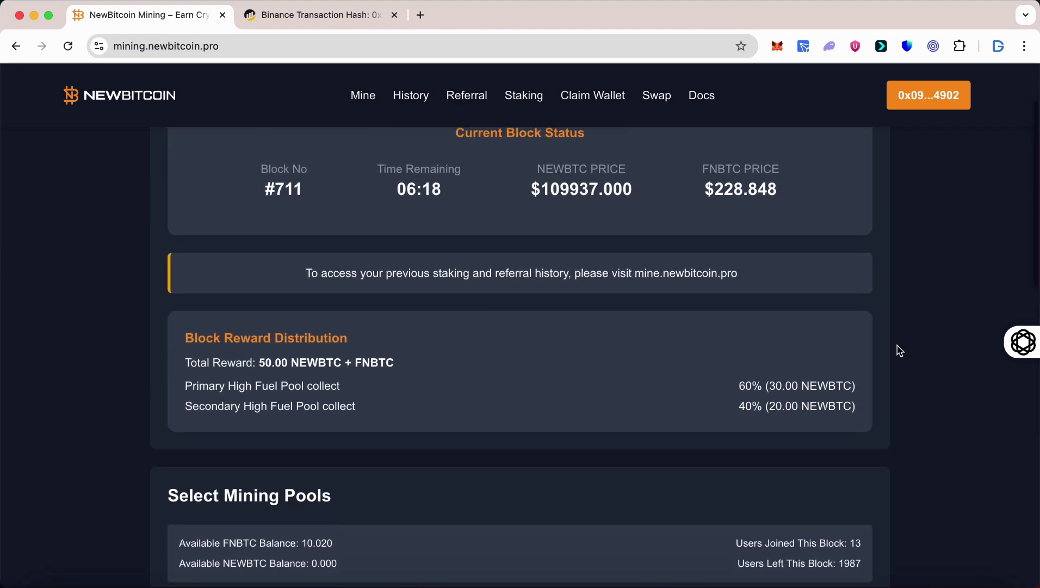